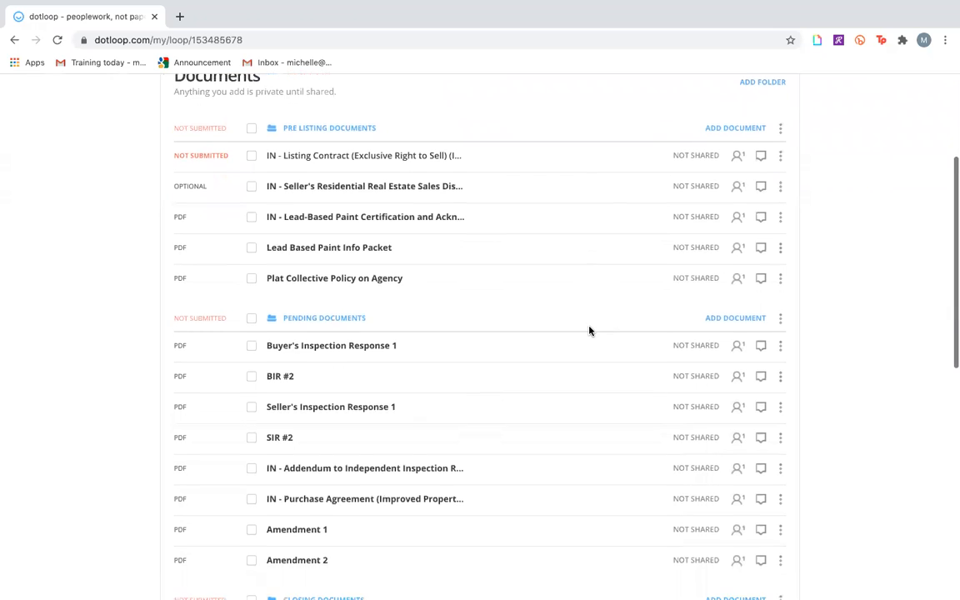
Open the Closing Document Checklist and tick Listing Contract, Purchase Agreement, Final Executed Seller's Disclosure and Warranty Deed in its Listing Broker section
{"action": "scroll", "coordinate": [589, 325], "scroll_direction": "down", "scroll_amount": 2}
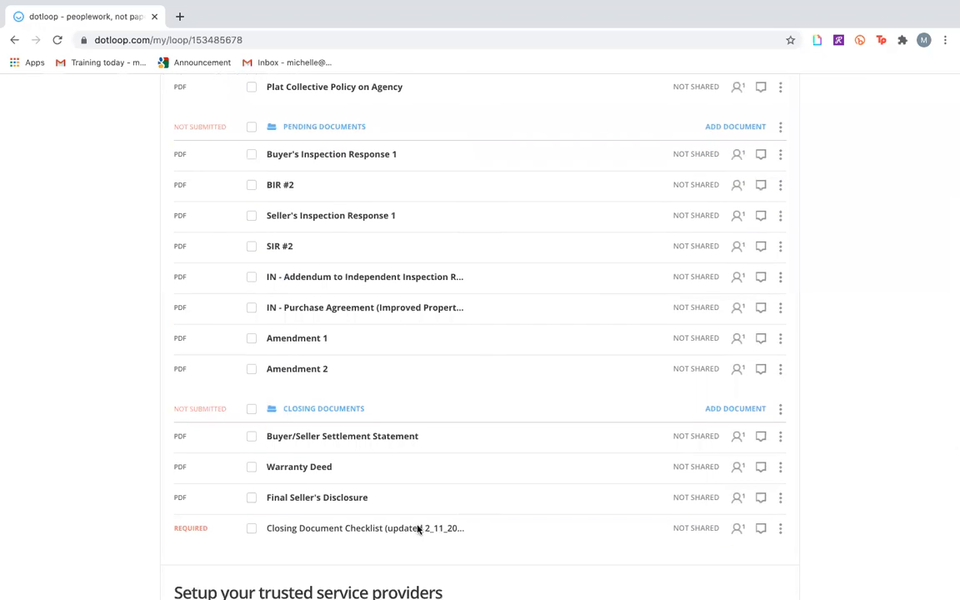
{"action": "left_click", "coordinate": [418, 528]}
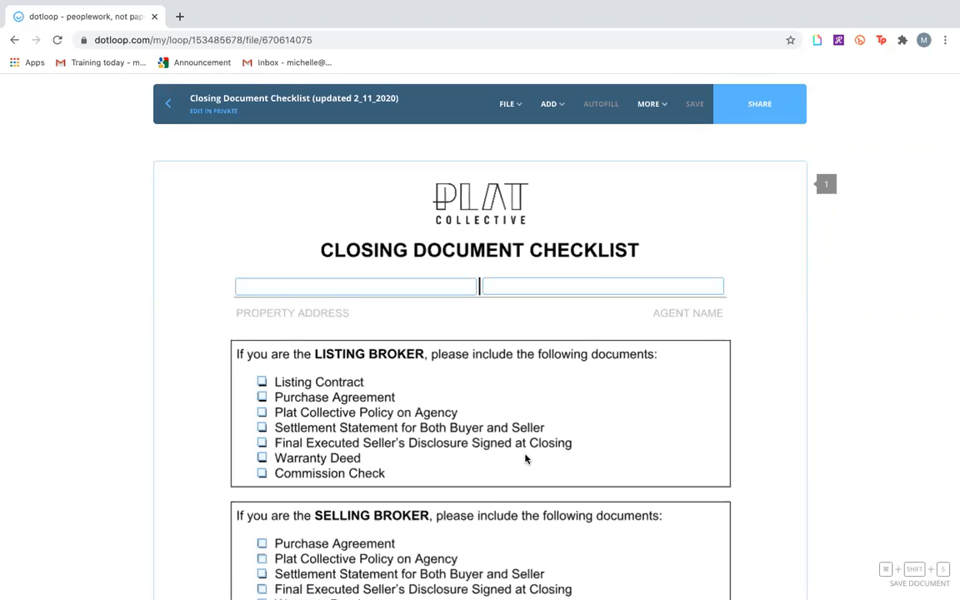
{"action": "scroll", "coordinate": [525, 458], "scroll_direction": "down", "scroll_amount": 2}
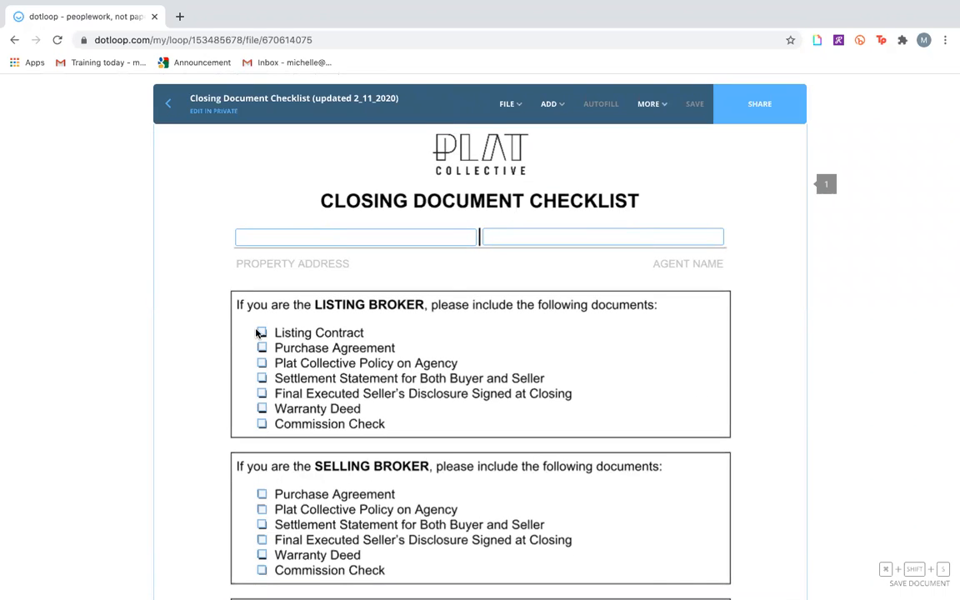
{"action": "left_click", "coordinate": [261, 333]}
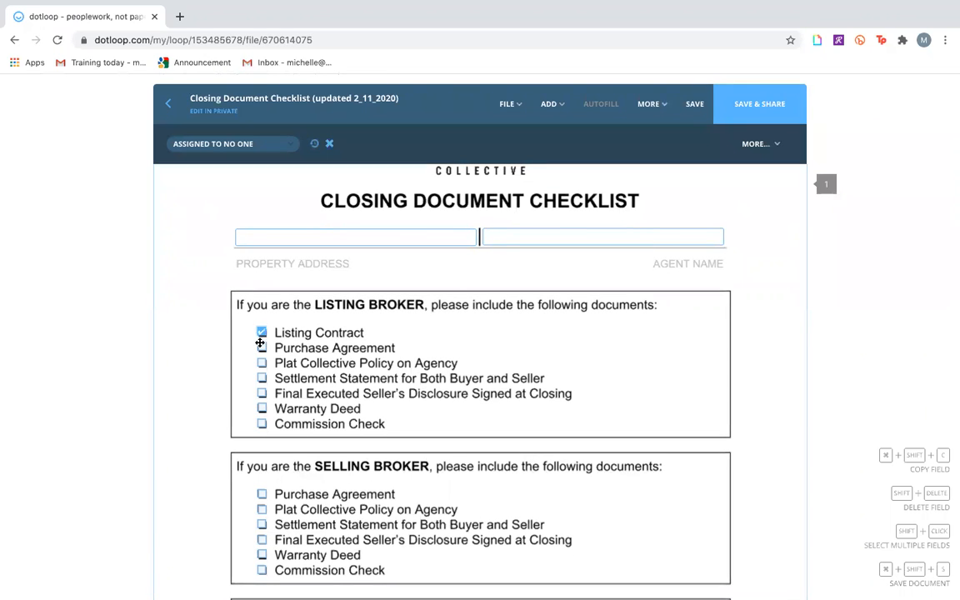
{"action": "left_click", "coordinate": [260, 348]}
{"action": "left_click", "coordinate": [261, 395]}
{"action": "left_click", "coordinate": [261, 408]}
Tick the three checkbox questions under Questions to Answer, save the checklist and return to the loop
{"action": "scroll", "coordinate": [411, 360], "scroll_direction": "down", "scroll_amount": 3}
{"action": "scroll", "coordinate": [414, 308], "scroll_direction": "down", "scroll_amount": 2}
{"action": "scroll", "coordinate": [415, 306], "scroll_direction": "down", "scroll_amount": 3}
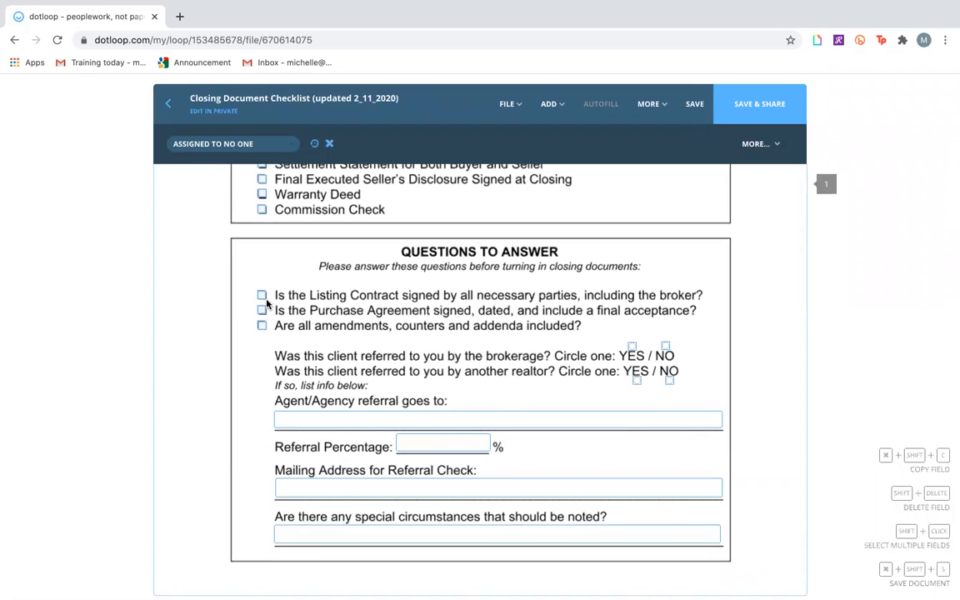
{"action": "left_click", "coordinate": [260, 296]}
{"action": "left_click", "coordinate": [261, 311]}
{"action": "left_click", "coordinate": [262, 326]}
{"action": "left_click", "coordinate": [694, 103]}
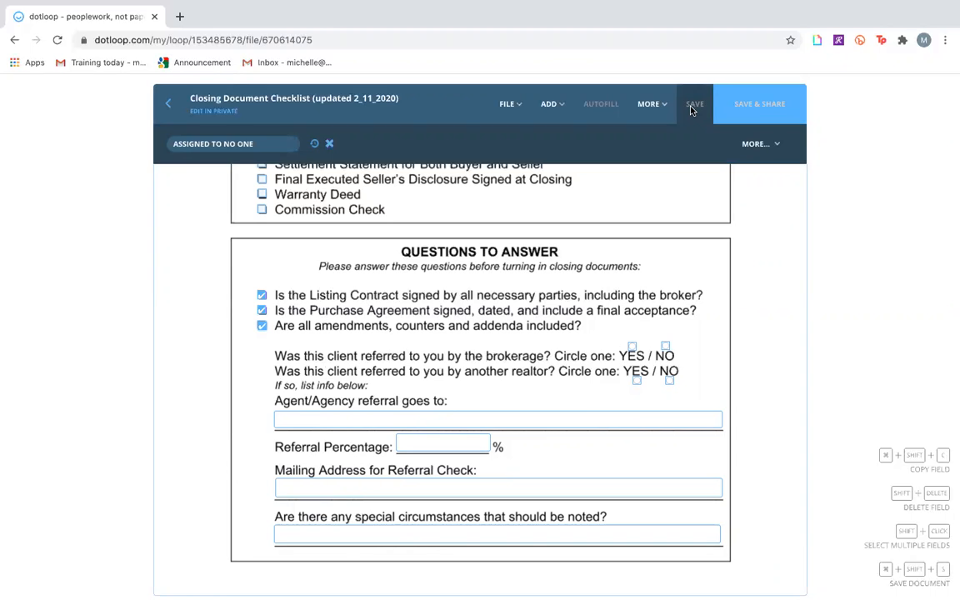
{"action": "left_click", "coordinate": [170, 106]}
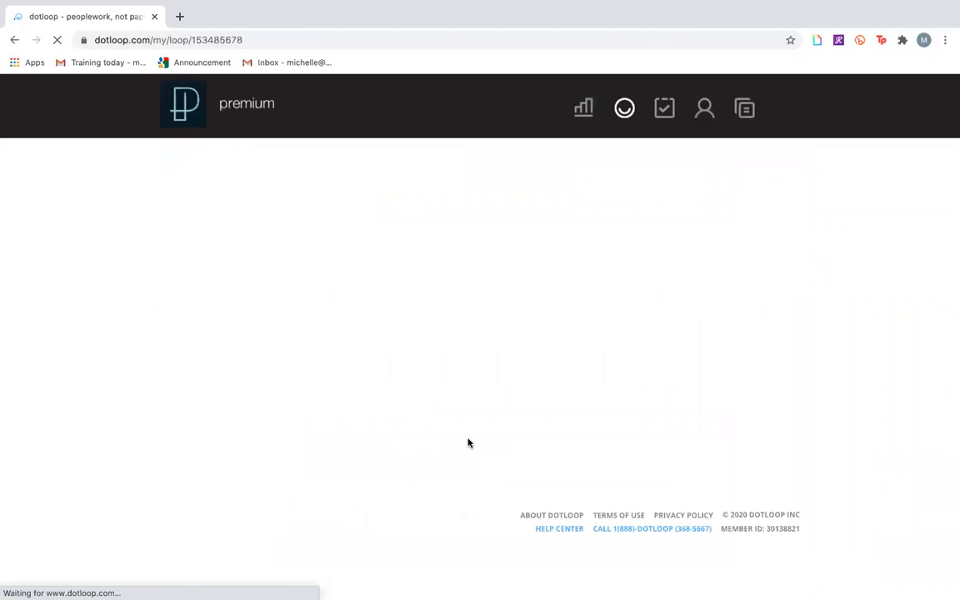
Move Amendment 2 and Amendment 1 from the Pending Documents folder into the Closing Documents folder
{"action": "scroll", "coordinate": [537, 471], "scroll_direction": "down", "scroll_amount": 5}
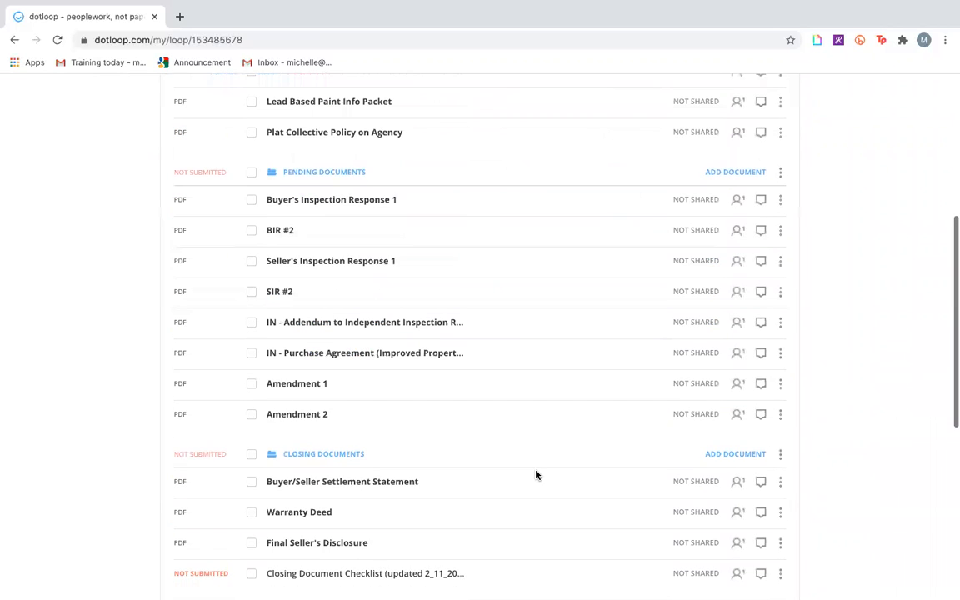
{"action": "scroll", "coordinate": [536, 471], "scroll_direction": "down", "scroll_amount": 1}
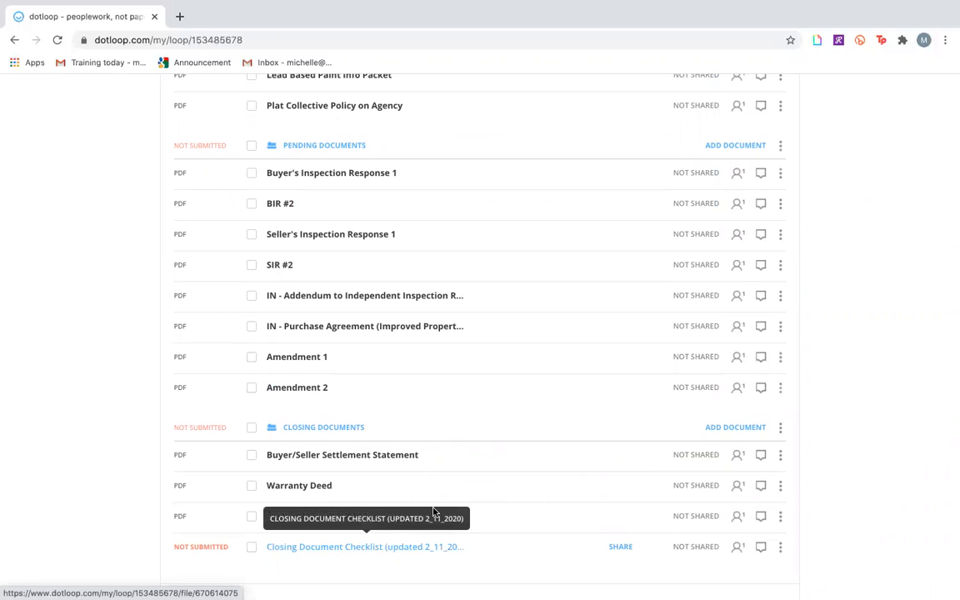
{"action": "scroll", "coordinate": [370, 493], "scroll_direction": "up", "scroll_amount": 3}
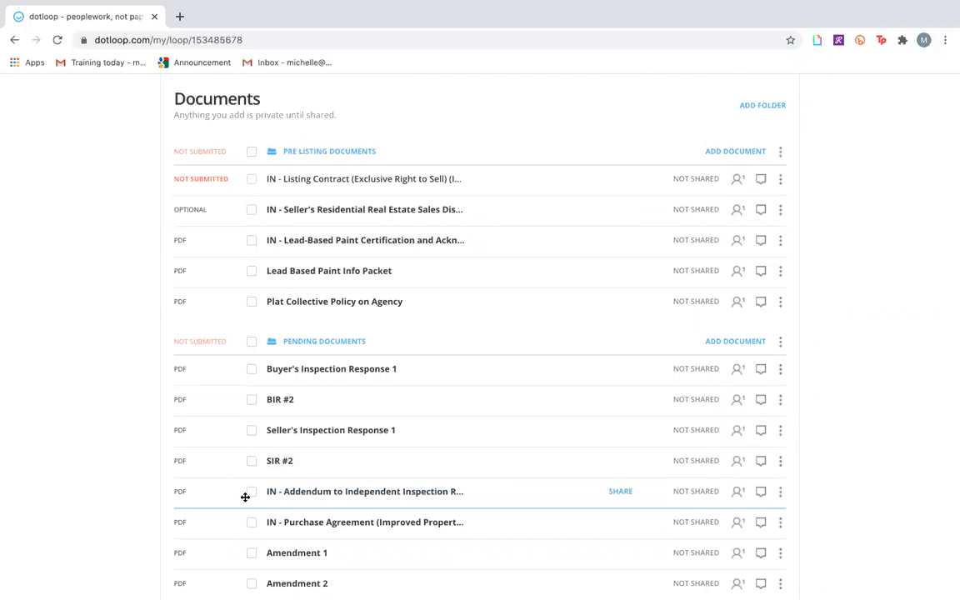
{"action": "scroll", "coordinate": [245, 497], "scroll_direction": "down", "scroll_amount": 1}
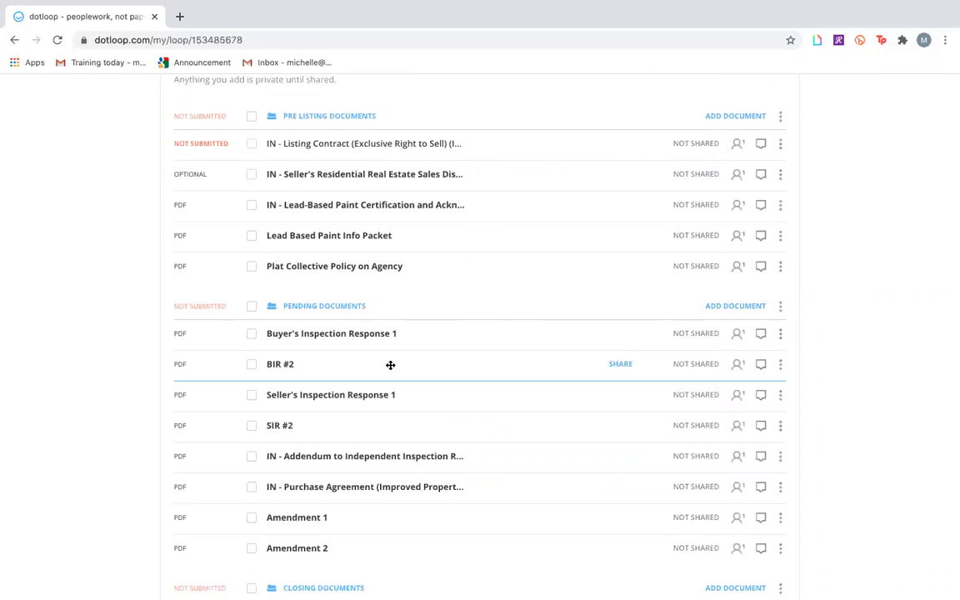
{"action": "scroll", "coordinate": [396, 364], "scroll_direction": "down", "scroll_amount": 2}
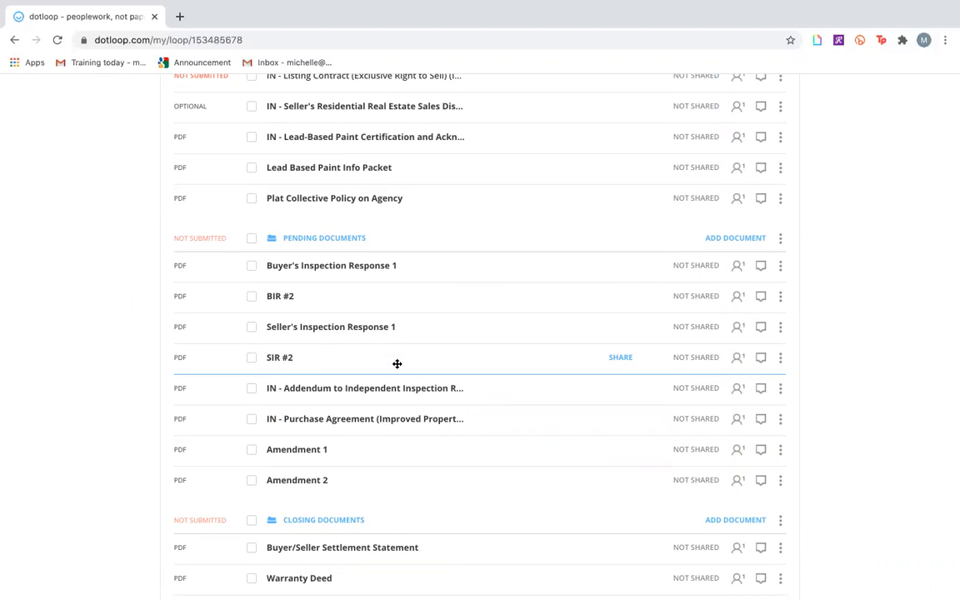
{"action": "scroll", "coordinate": [405, 339], "scroll_direction": "down", "scroll_amount": 2}
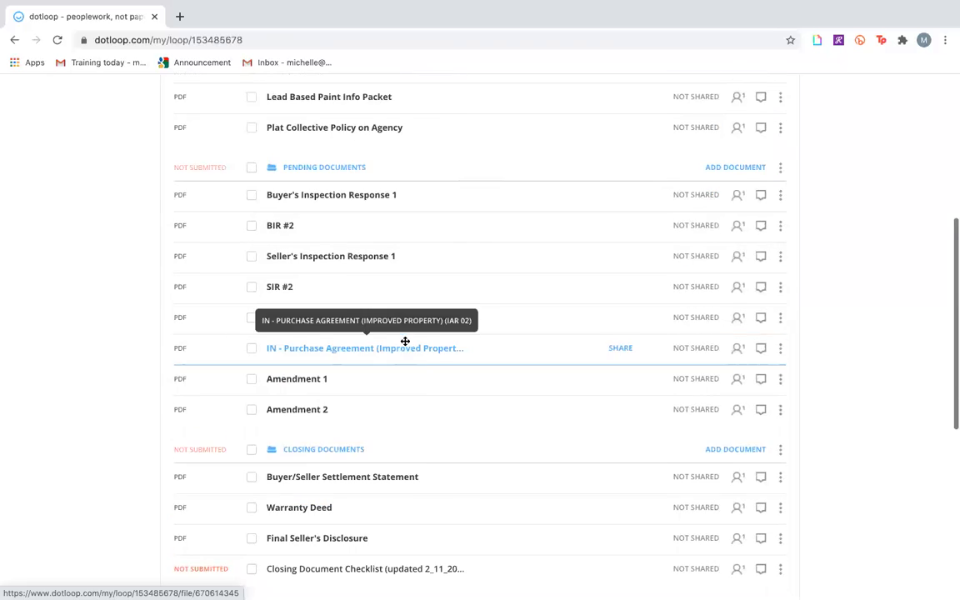
{"action": "scroll", "coordinate": [337, 339], "scroll_direction": "down", "scroll_amount": 2}
{"action": "left_click_drag", "start_coordinate": [315, 337], "coordinate": [317, 385]}
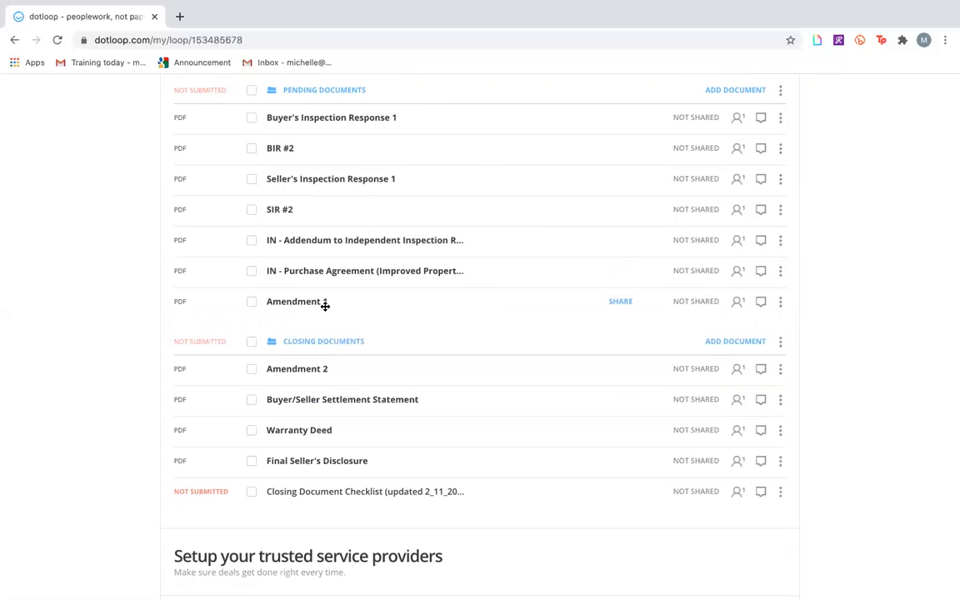
{"action": "left_click_drag", "start_coordinate": [327, 306], "coordinate": [328, 349]}
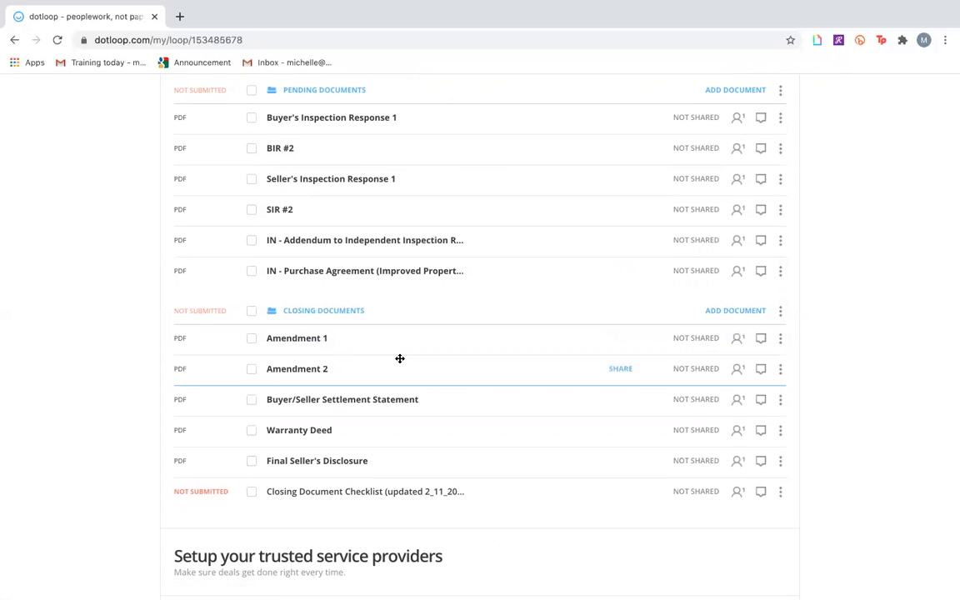
Select the Purchase Agreement, the Addendum to Independent Inspection, the Plat Collective Policy on Agency and the Listing Contract
{"action": "scroll", "coordinate": [400, 359], "scroll_direction": "up", "scroll_amount": 3}
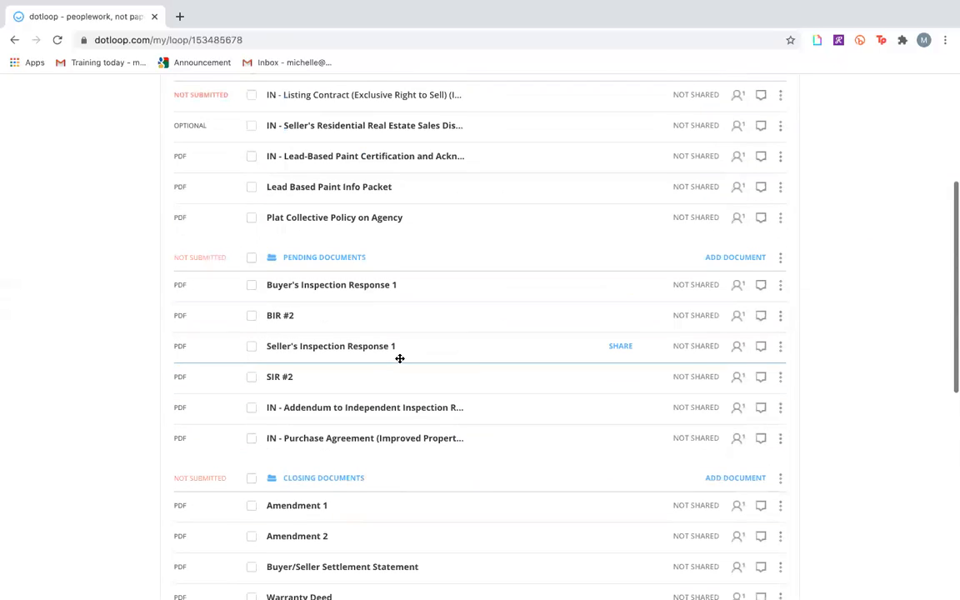
{"action": "scroll", "coordinate": [479, 361], "scroll_direction": "up", "scroll_amount": 2}
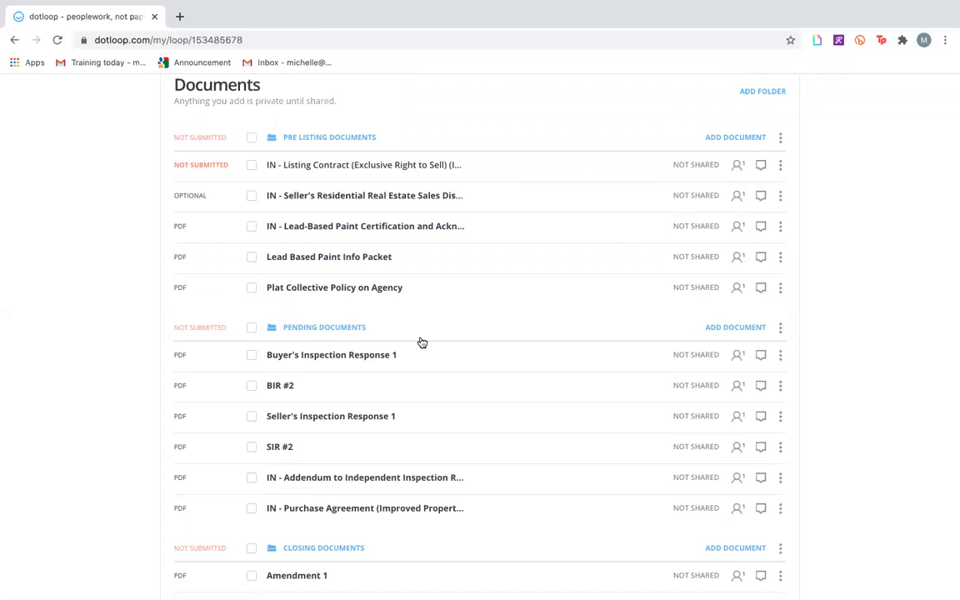
{"action": "scroll", "coordinate": [550, 388], "scroll_direction": "down", "scroll_amount": 2}
{"action": "scroll", "coordinate": [550, 388], "scroll_direction": "up", "scroll_amount": 2}
{"action": "left_click", "coordinate": [252, 499]}
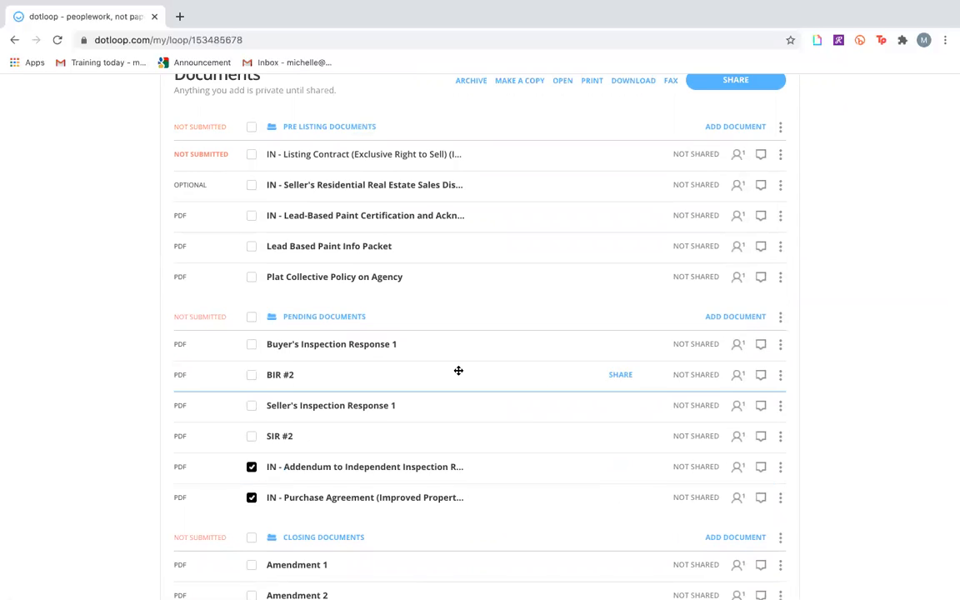
{"action": "scroll", "coordinate": [457, 371], "scroll_direction": "up", "scroll_amount": 3}
{"action": "scroll", "coordinate": [425, 476], "scroll_direction": "up", "scroll_amount": 2}
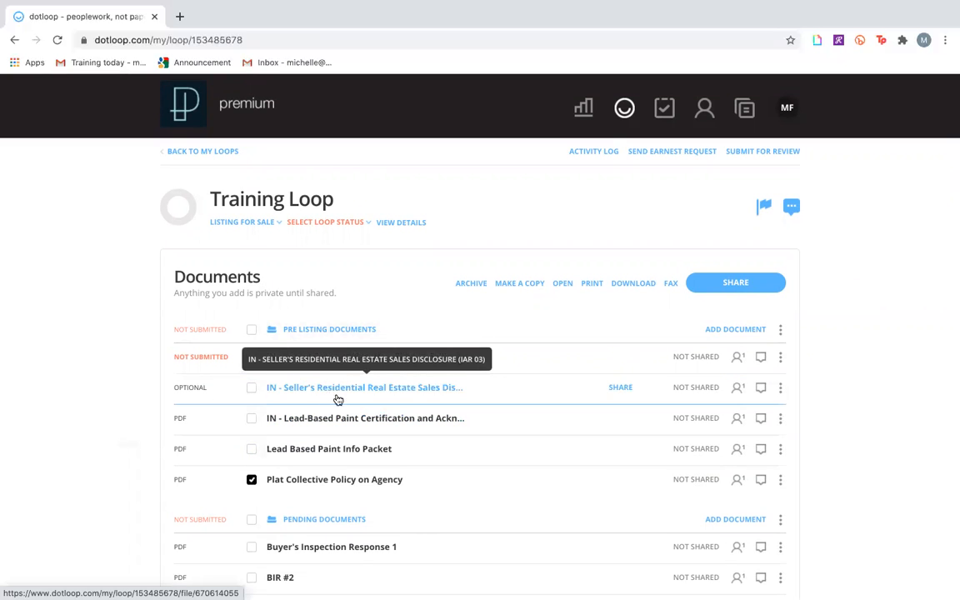
{"action": "scroll", "coordinate": [369, 489], "scroll_direction": "down", "scroll_amount": 2}
{"action": "scroll", "coordinate": [369, 490], "scroll_direction": "down", "scroll_amount": 7}
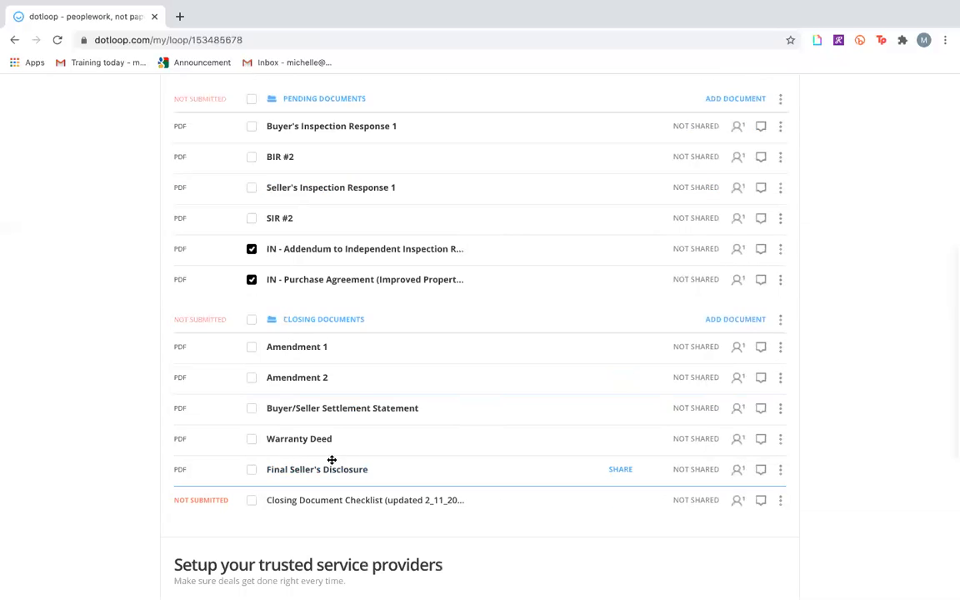
{"action": "scroll", "coordinate": [331, 461], "scroll_direction": "up", "scroll_amount": 10}
{"action": "left_click", "coordinate": [252, 358]}
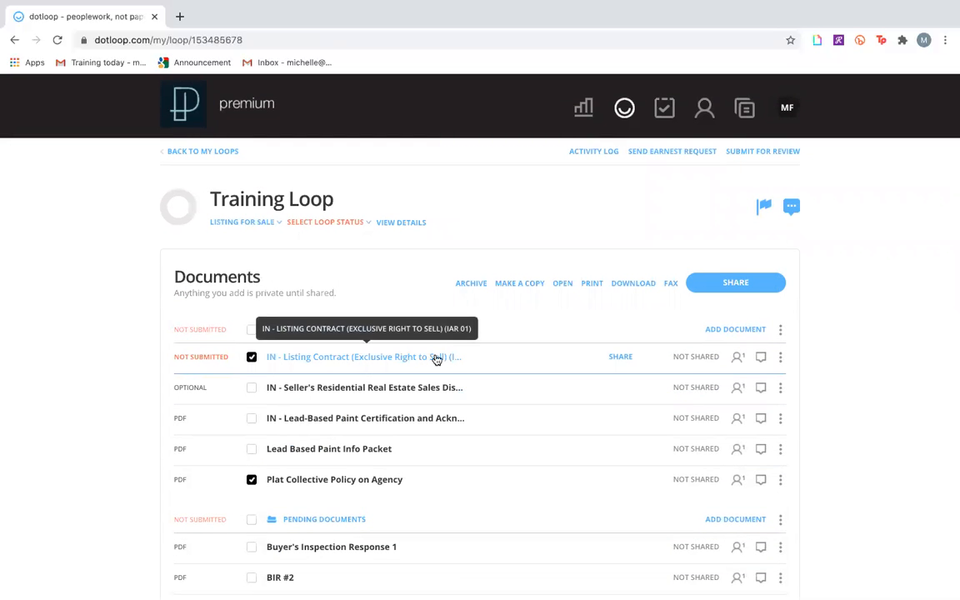
Copy the selected documents as dotloop documents into the Closing Documents folder of the Training Loop
{"action": "left_click", "coordinate": [532, 284]}
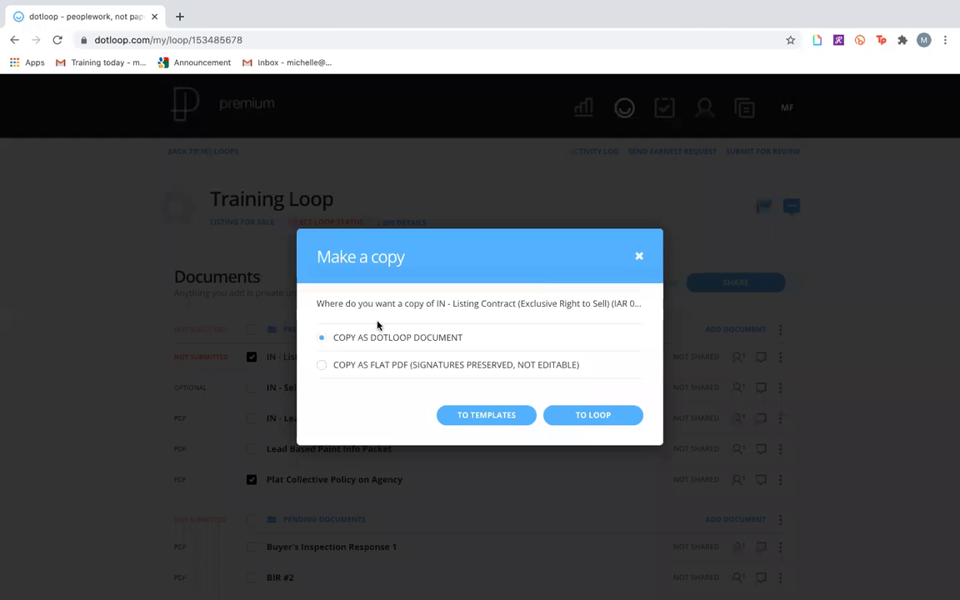
{"action": "left_click", "coordinate": [615, 418]}
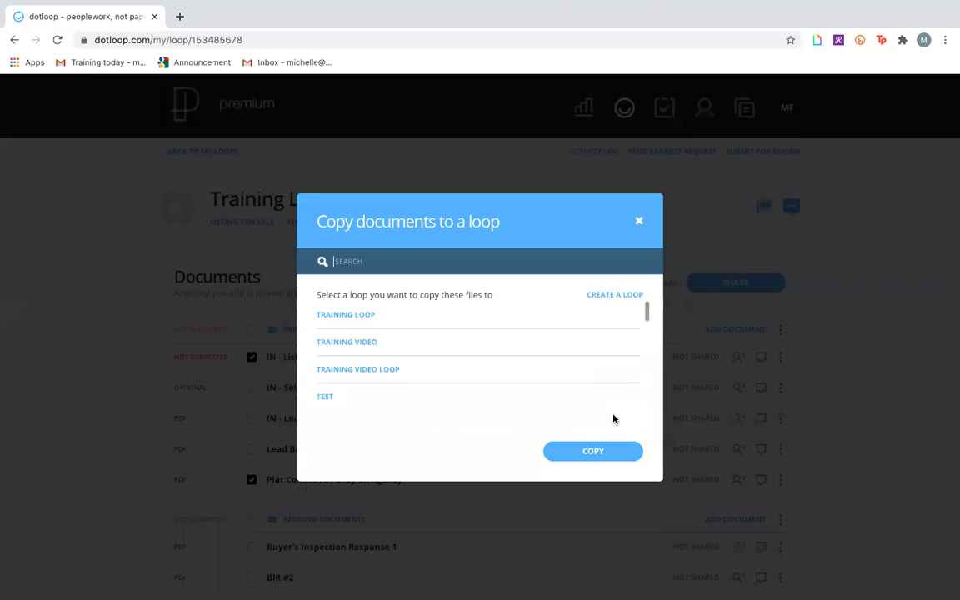
{"action": "left_click", "coordinate": [364, 315]}
{"action": "scroll", "coordinate": [433, 388], "scroll_direction": "down", "scroll_amount": 2}
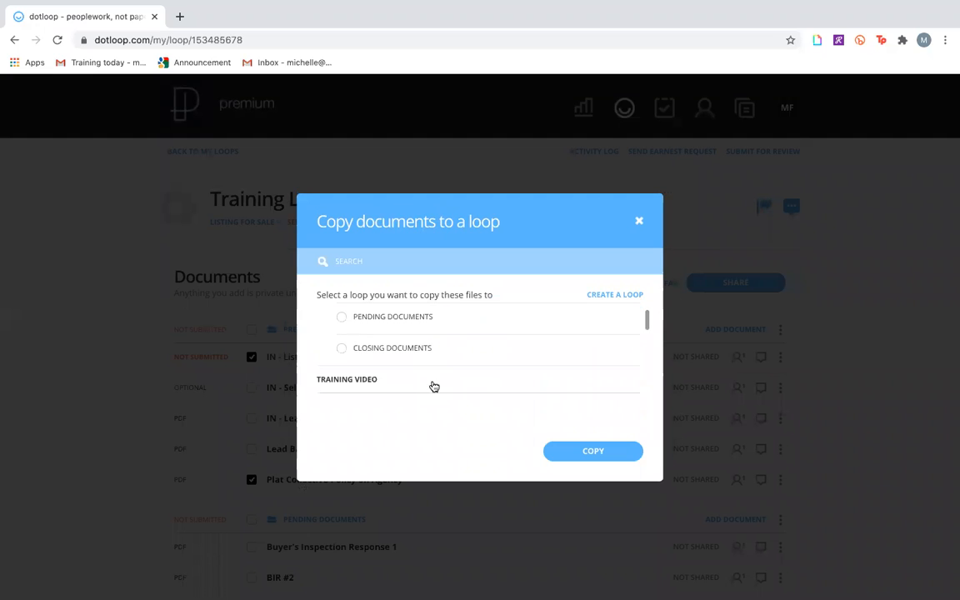
{"action": "left_click", "coordinate": [595, 451]}
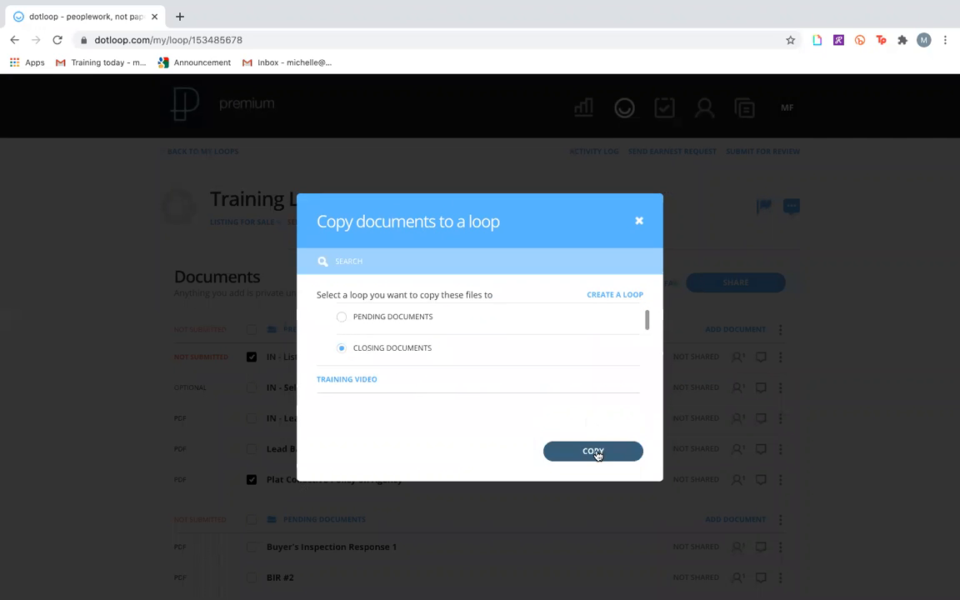
{"action": "left_click", "coordinate": [613, 516]}
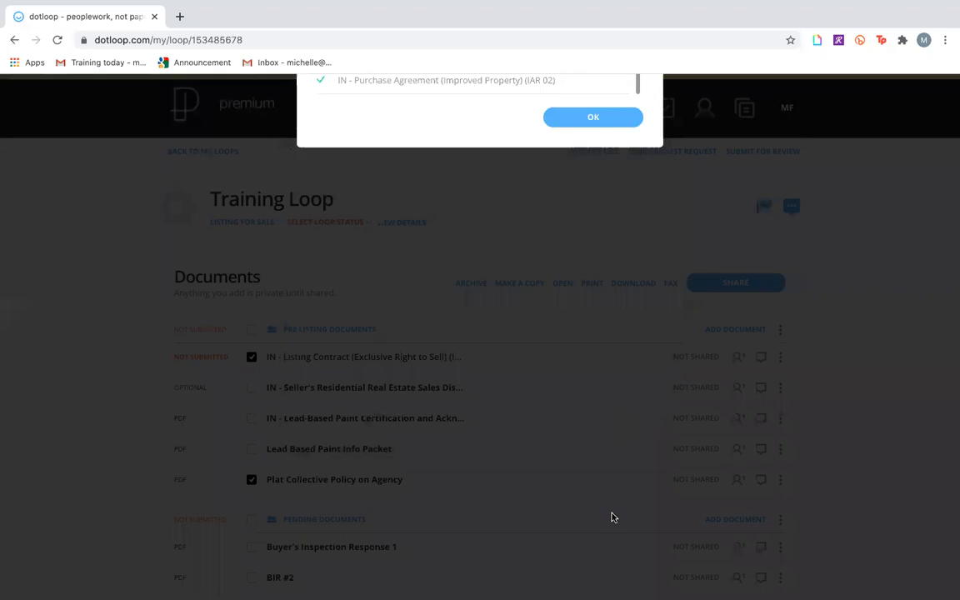
Start submitting the loop for review and answer No to asking the clients for a Google review
{"action": "scroll", "coordinate": [569, 481], "scroll_direction": "down", "scroll_amount": 5}
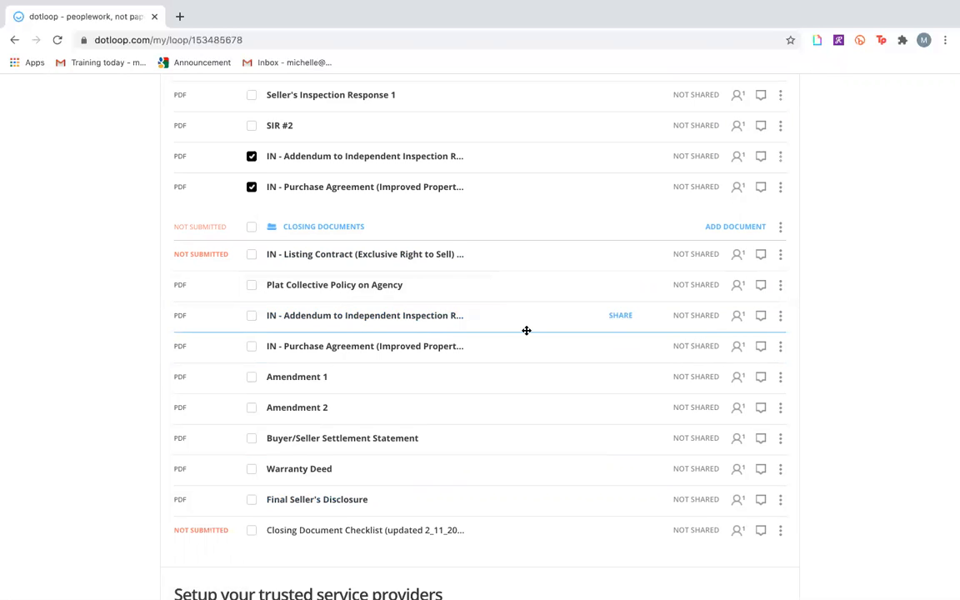
{"action": "scroll", "coordinate": [527, 331], "scroll_direction": "up", "scroll_amount": 7}
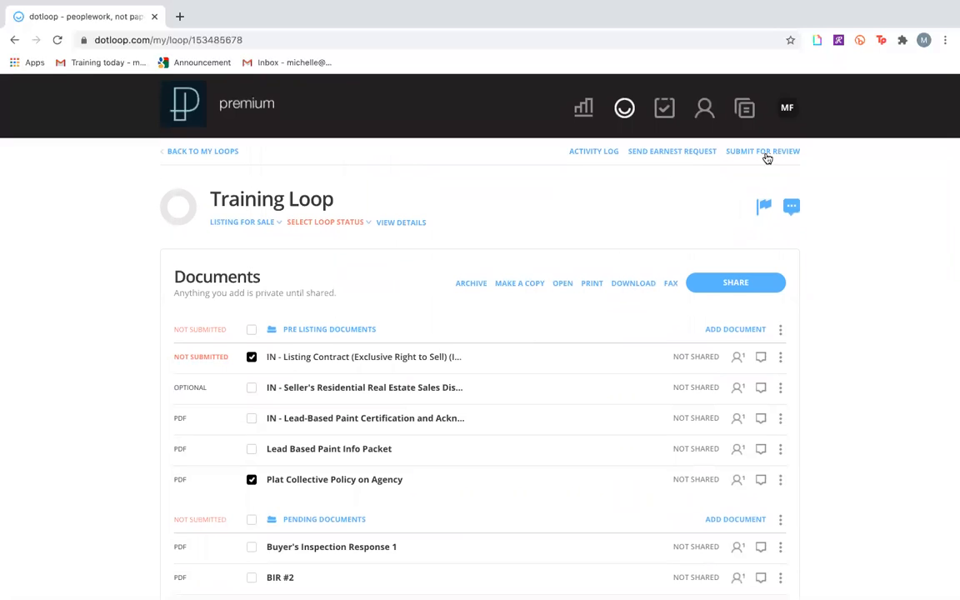
{"action": "left_click", "coordinate": [765, 154]}
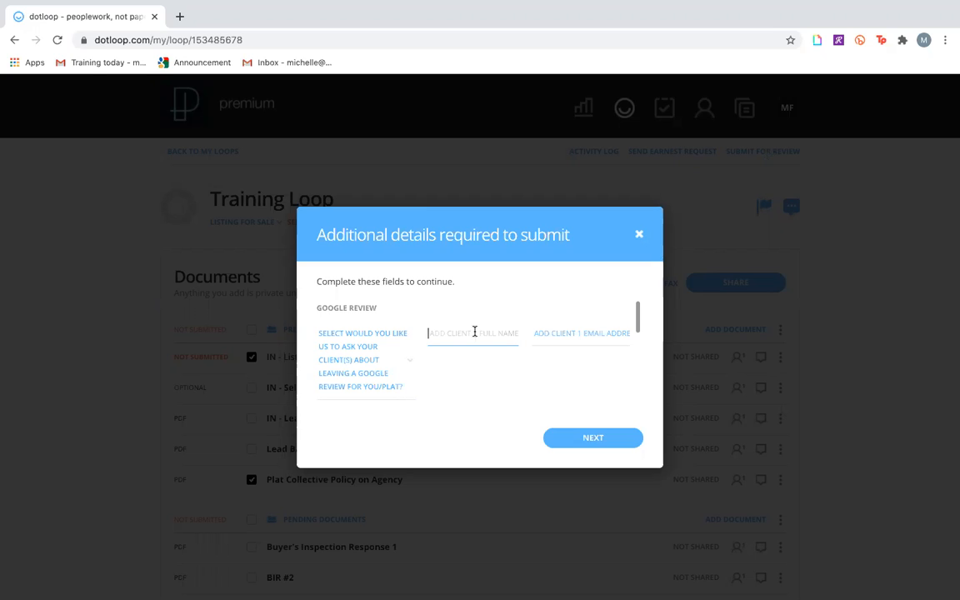
{"action": "left_click", "coordinate": [398, 369]}
{"action": "left_click", "coordinate": [365, 406]}
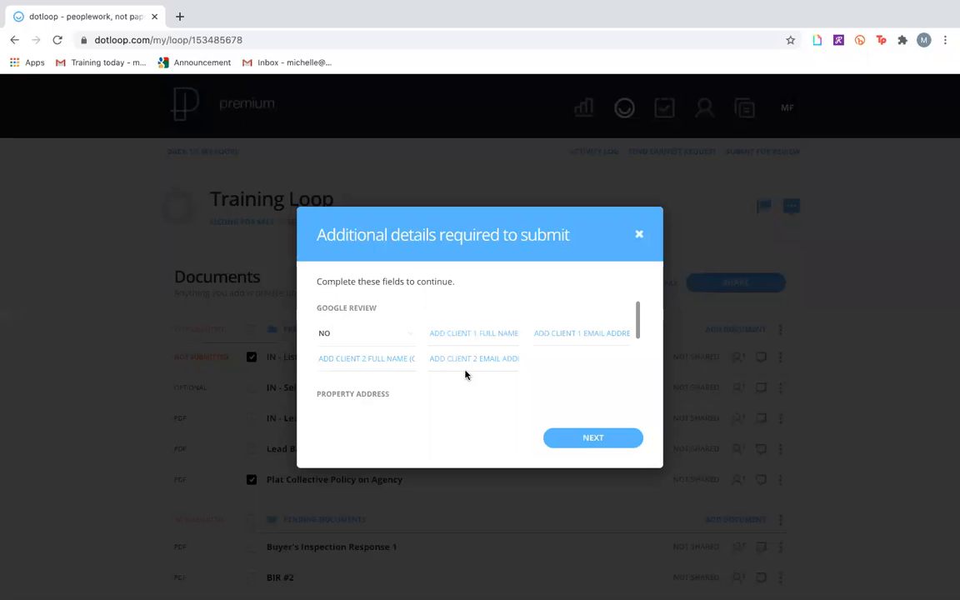
Enter the property's street number and street name in the required submission details
{"action": "scroll", "coordinate": [528, 376], "scroll_direction": "down", "scroll_amount": 3}
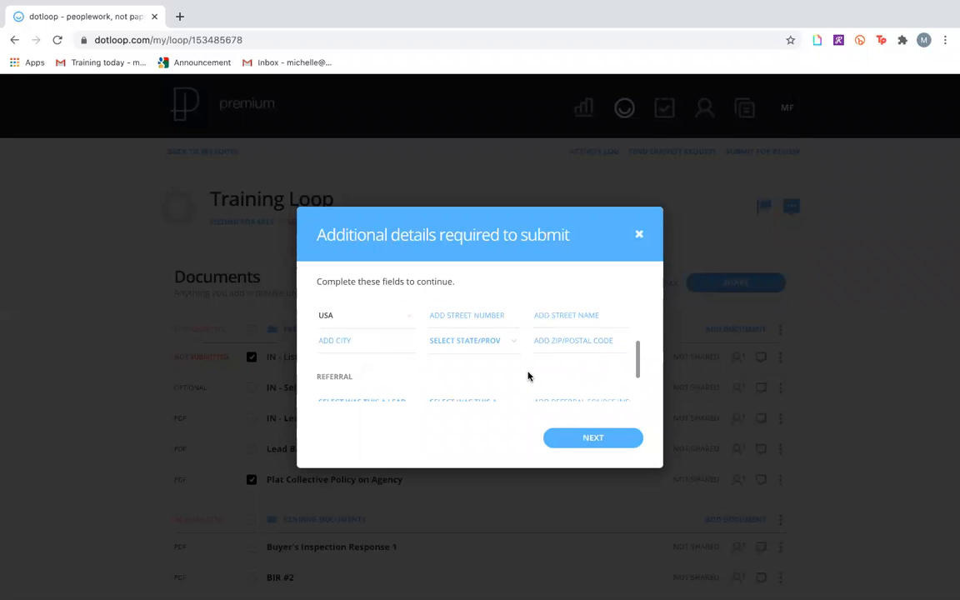
{"action": "left_click", "coordinate": [485, 315]}
{"action": "type", "text": "123 Main St"}
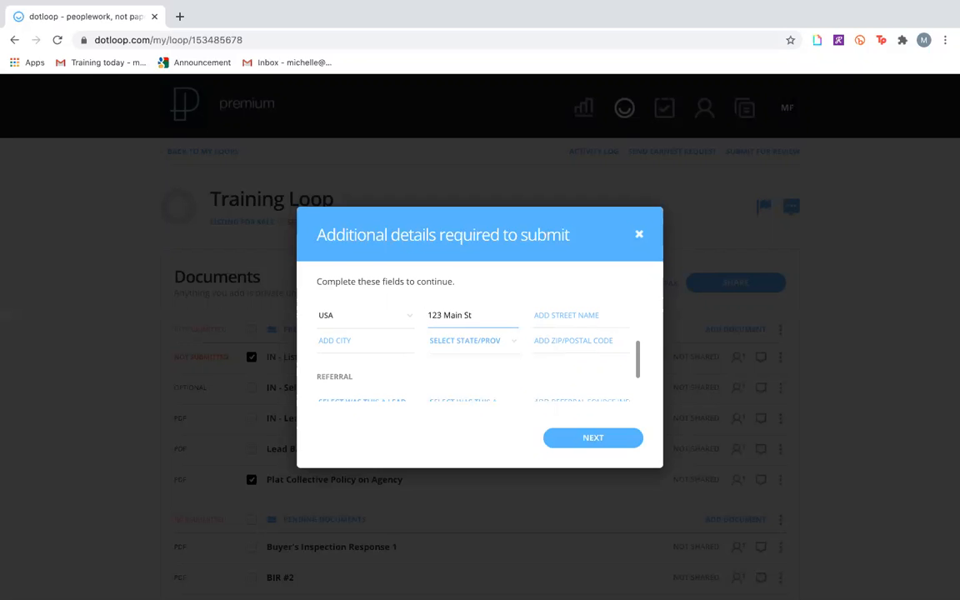
{"action": "key", "text": "Tab"}
{"action": "type", "text": "Main St"}
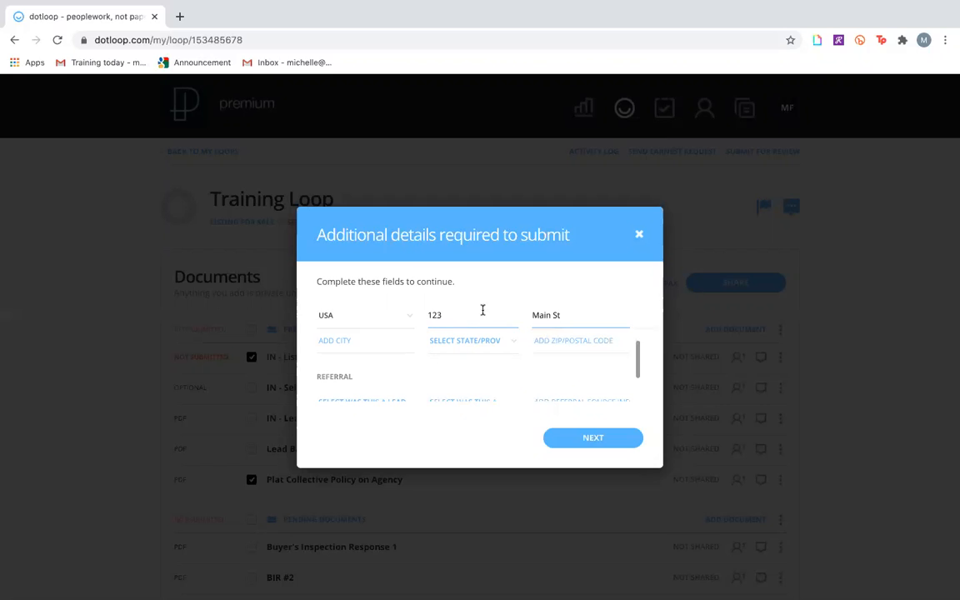
Complete the property address with its city, state and ZIP code
{"action": "left_click", "coordinate": [356, 338]}
{"action": "type", "text": "Indy"}
{"action": "key", "text": "Tab"}
{"action": "scroll", "coordinate": [457, 403], "scroll_direction": "down", "scroll_amount": 2}
{"action": "scroll", "coordinate": [457, 417], "scroll_direction": "down", "scroll_amount": 2}
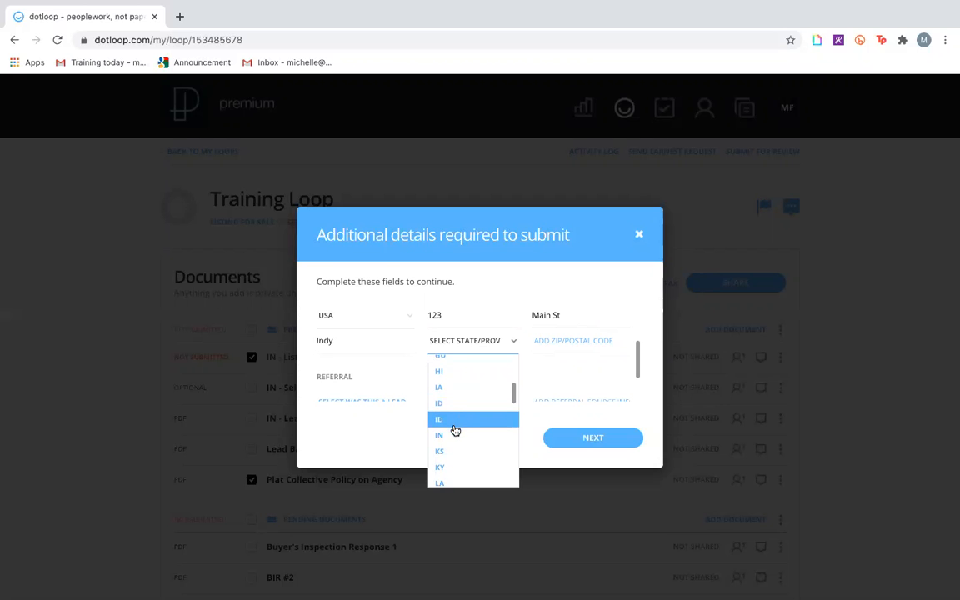
{"action": "left_click", "coordinate": [456, 433]}
{"action": "left_click", "coordinate": [596, 348]}
{"action": "type", "text": "46202"}
{"action": "left_click", "coordinate": [503, 370]}
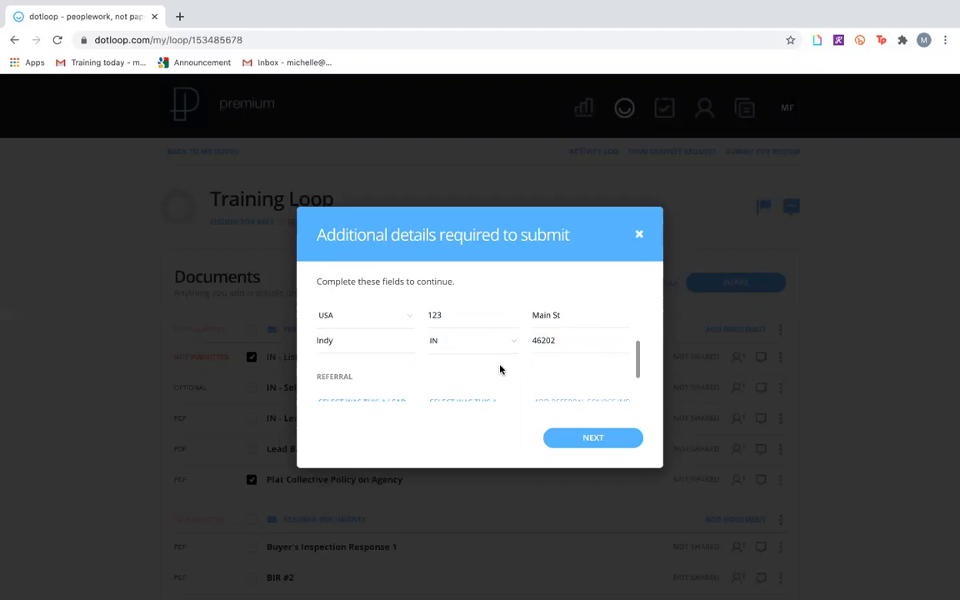
Answer No to both referral lead questions, covering Plat Collective and another agent/brokerage, and try to continue the submission
{"action": "scroll", "coordinate": [502, 371], "scroll_direction": "down", "scroll_amount": 1}
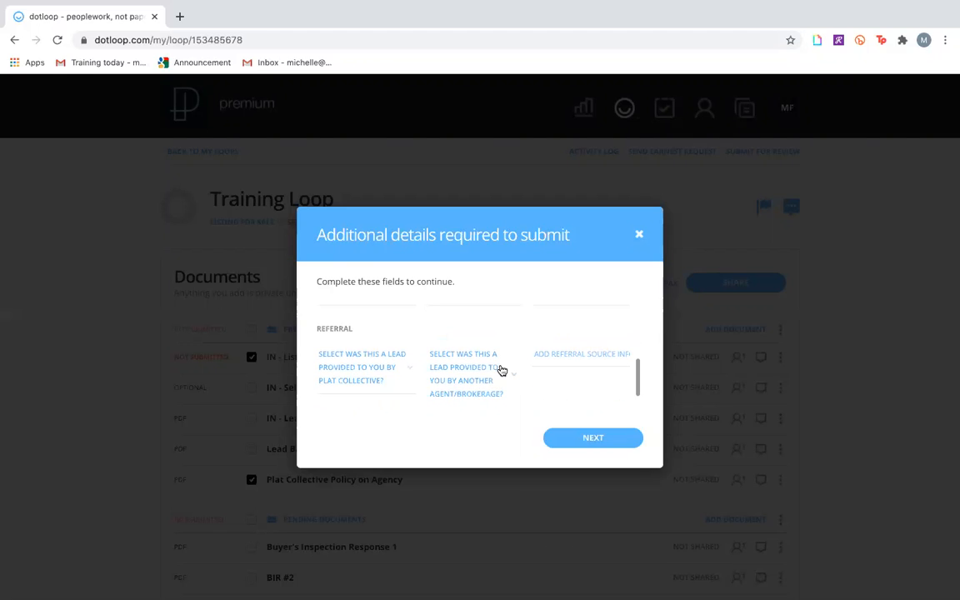
{"action": "left_click", "coordinate": [404, 357]}
{"action": "left_click", "coordinate": [360, 392]}
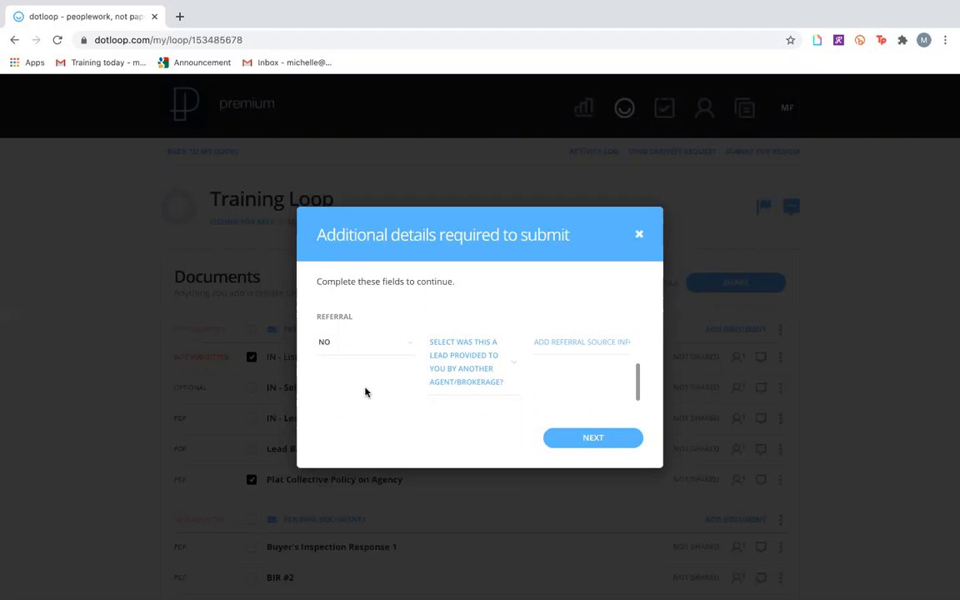
{"action": "left_click", "coordinate": [507, 368]}
{"action": "left_click", "coordinate": [465, 404]}
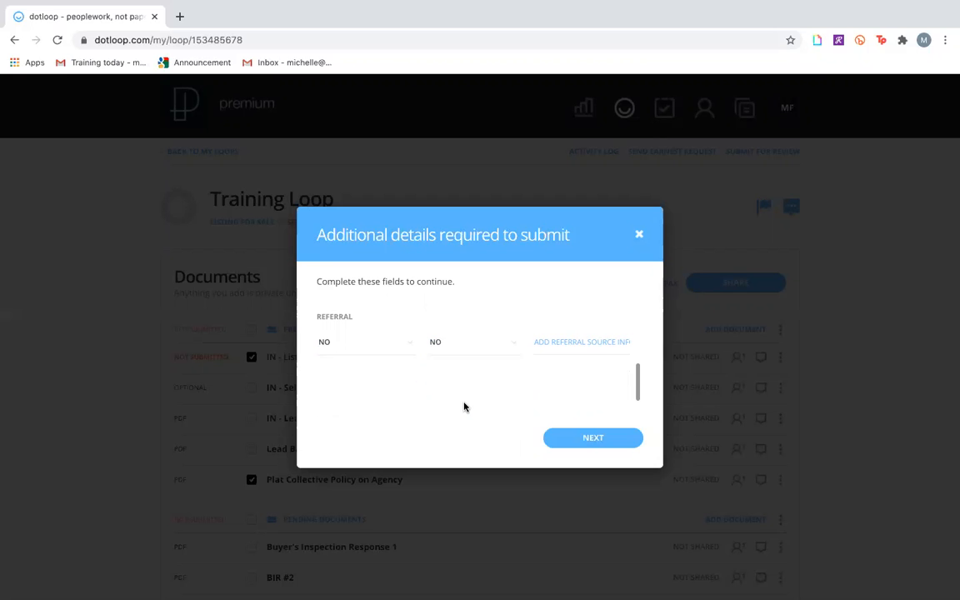
{"action": "scroll", "coordinate": [517, 417], "scroll_direction": "up", "scroll_amount": 1}
{"action": "left_click", "coordinate": [588, 434]}
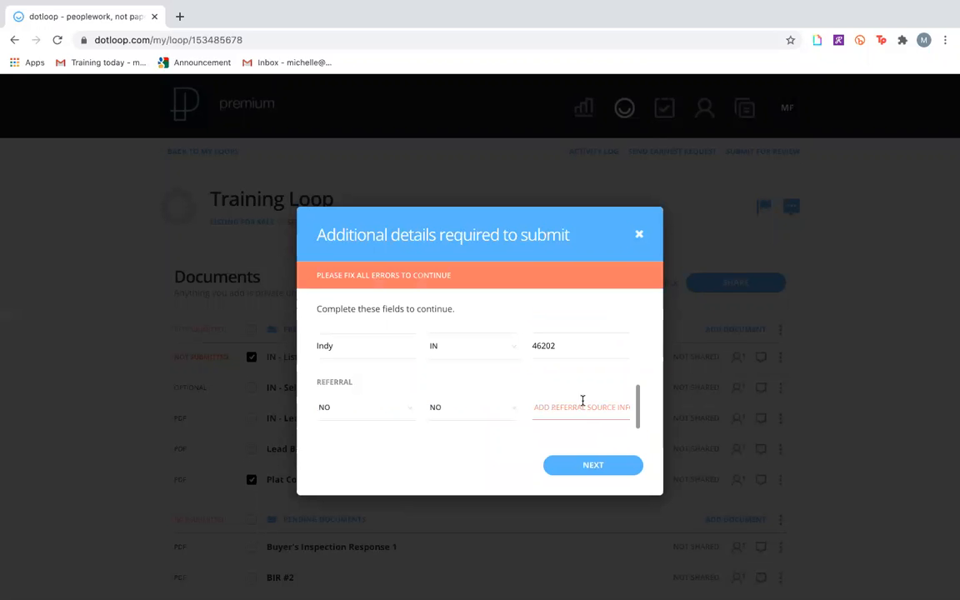
Enter n/a for the full names and email addresses of client 1 and client 2 in the Google Review details
{"action": "scroll", "coordinate": [595, 381], "scroll_direction": "up", "scroll_amount": 3}
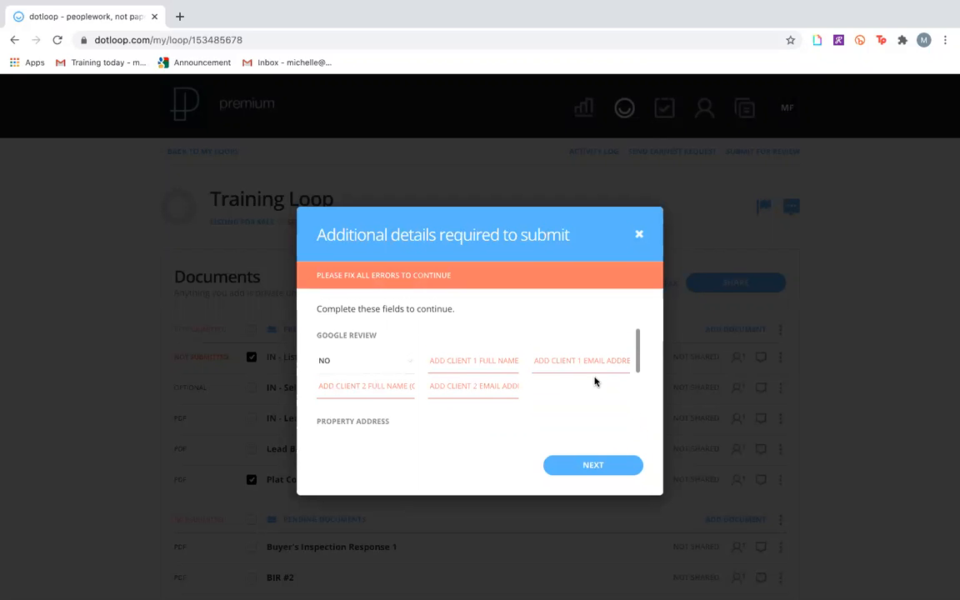
{"action": "left_click", "coordinate": [509, 365]}
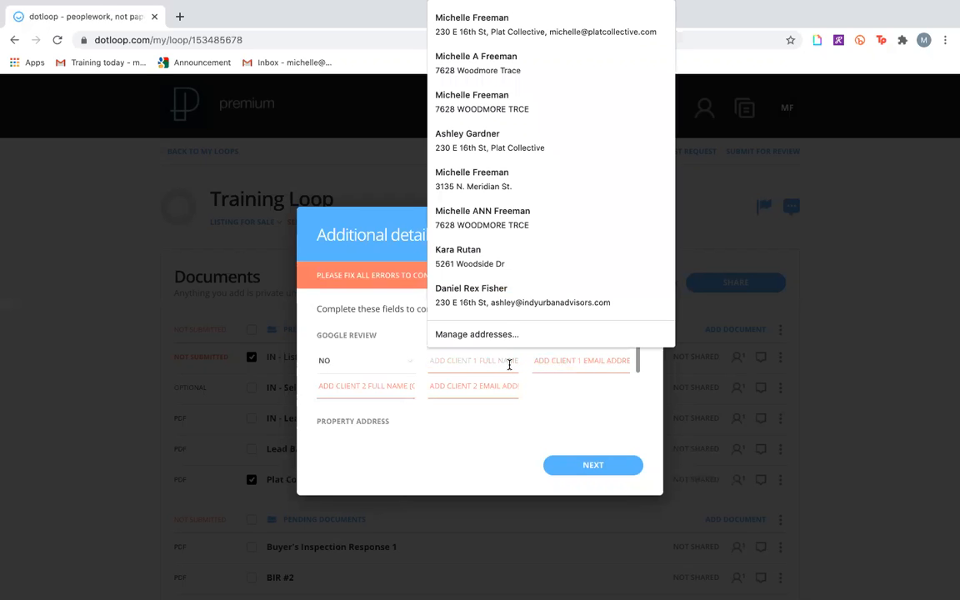
{"action": "type", "text": "n/a"}
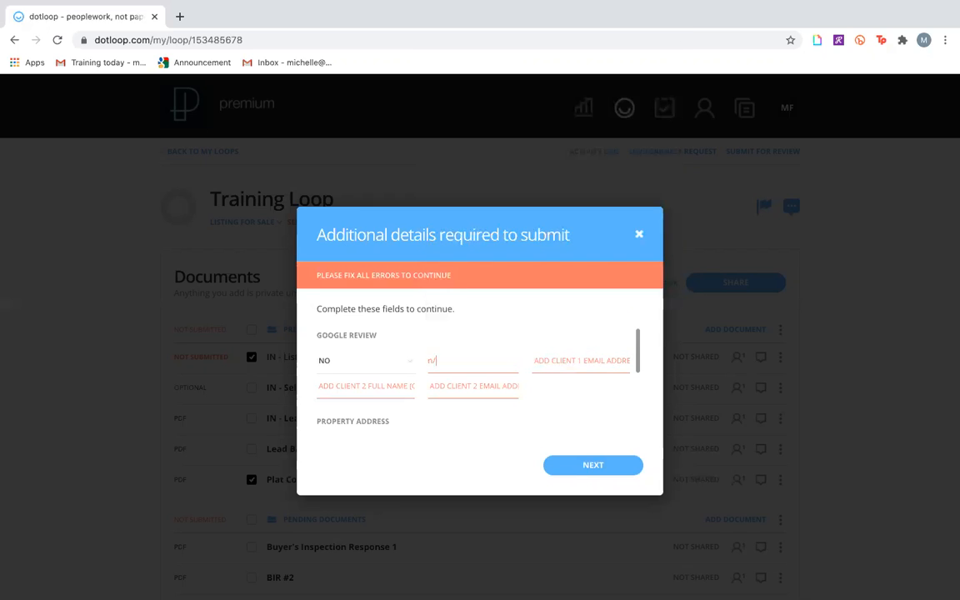
{"action": "left_click", "coordinate": [572, 362]}
{"action": "type", "text": "n/a"}
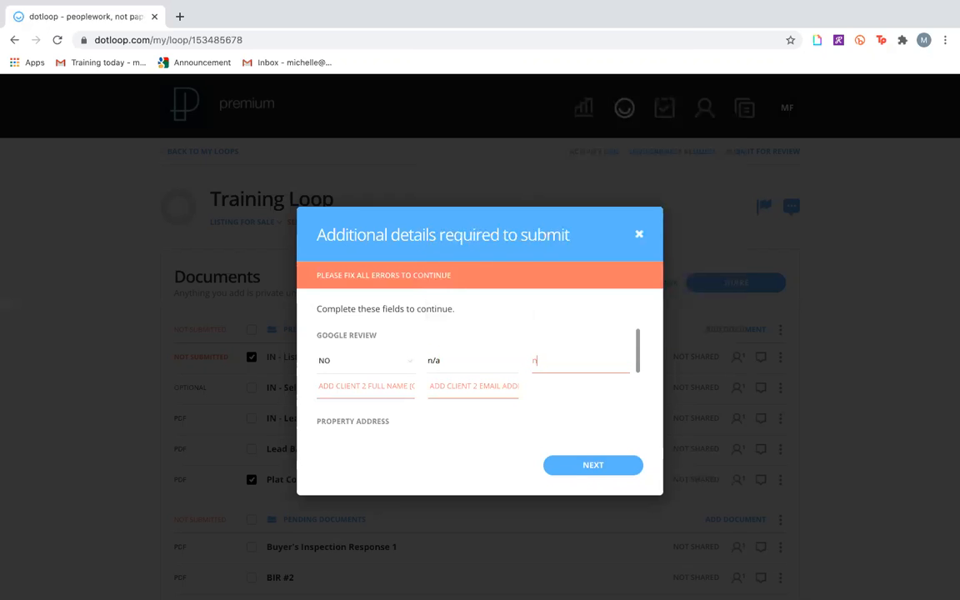
{"action": "left_click", "coordinate": [349, 386]}
{"action": "type", "text": "n/a"}
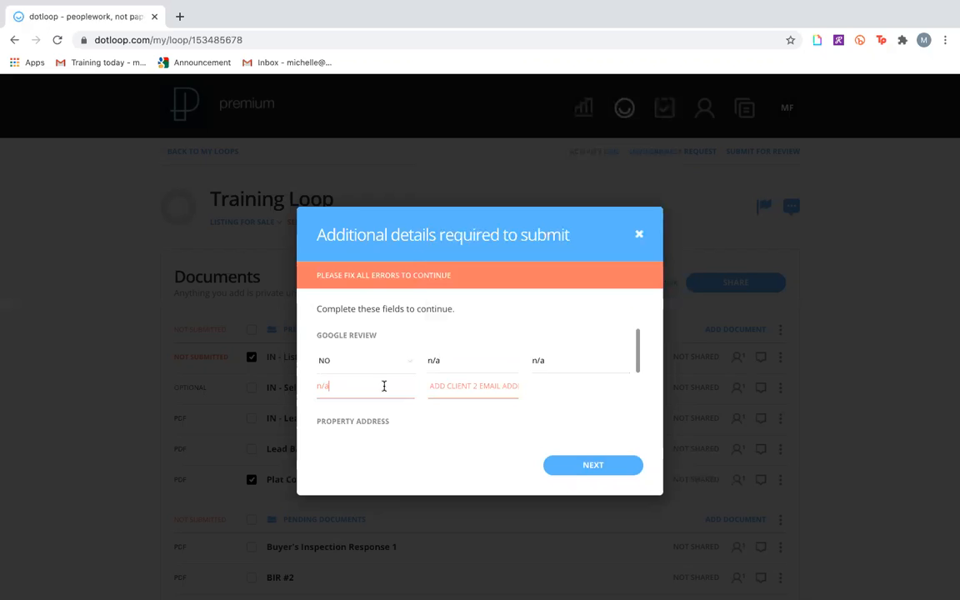
{"action": "left_click", "coordinate": [440, 386]}
{"action": "type", "text": "n/a"}
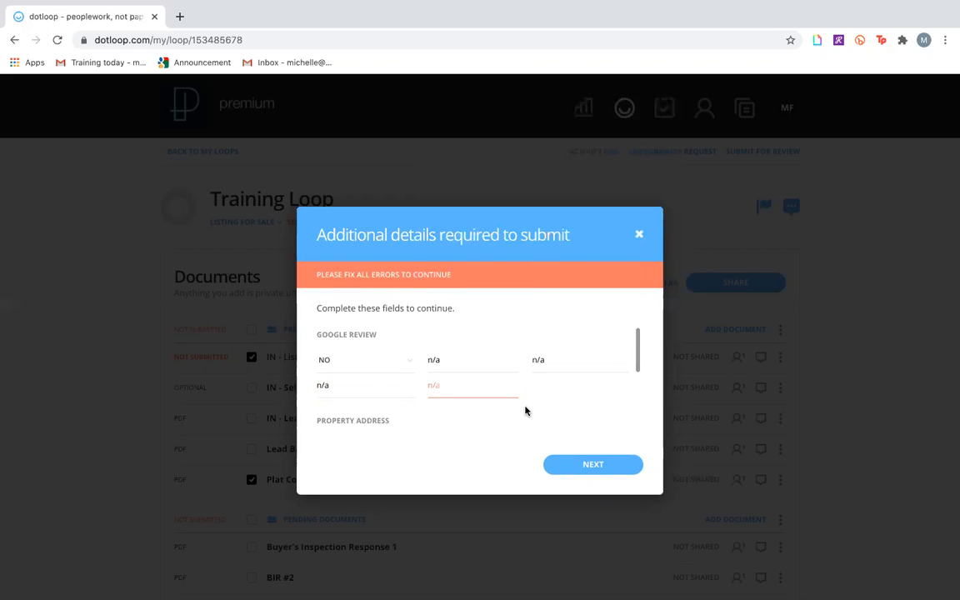
Enter n/a as the referral source info in the Referral details
{"action": "scroll", "coordinate": [525, 407], "scroll_direction": "down", "scroll_amount": 5}
{"action": "left_click", "coordinate": [549, 409]}
{"action": "type", "text": "n/a"}
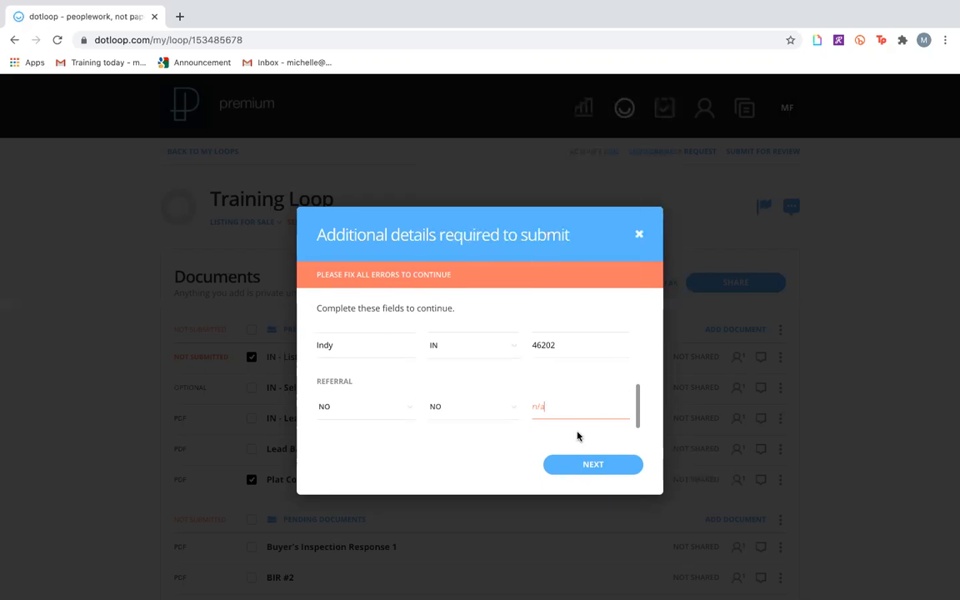
Continue to the folder selection and submit only the Closing Documents folder for Closing Review
{"action": "left_click", "coordinate": [583, 462]}
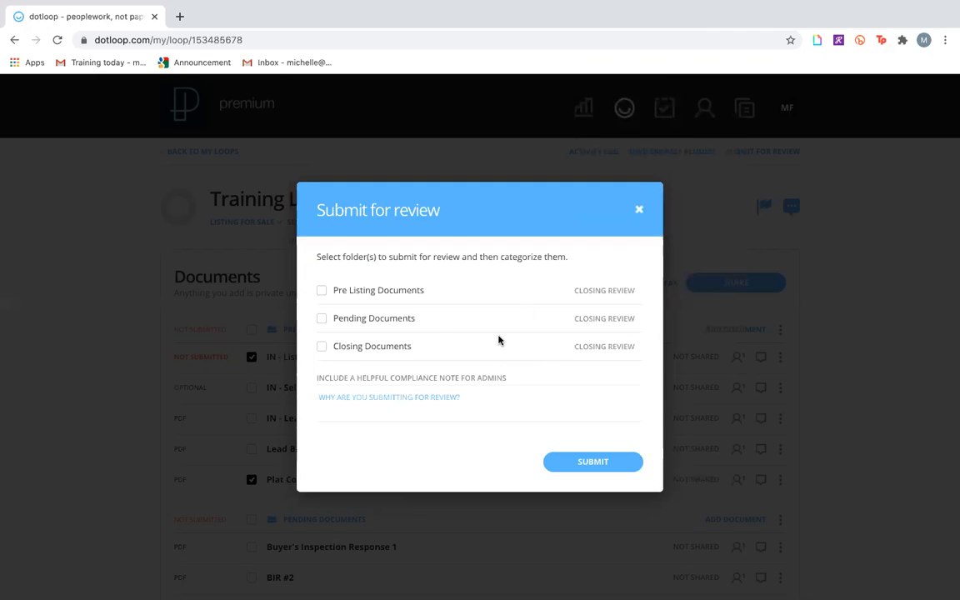
{"action": "left_click", "coordinate": [321, 347]}
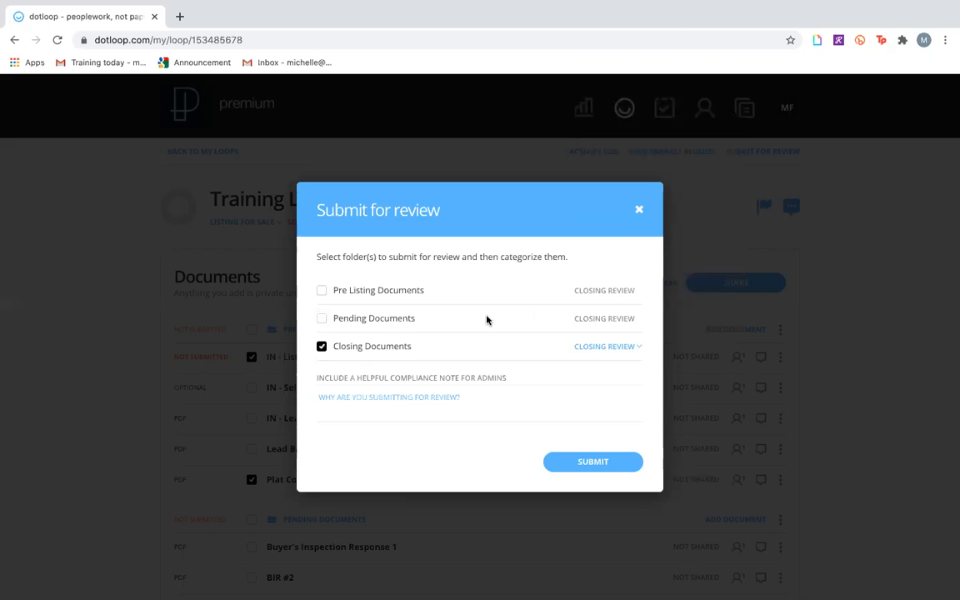
{"action": "left_click", "coordinate": [580, 464]}
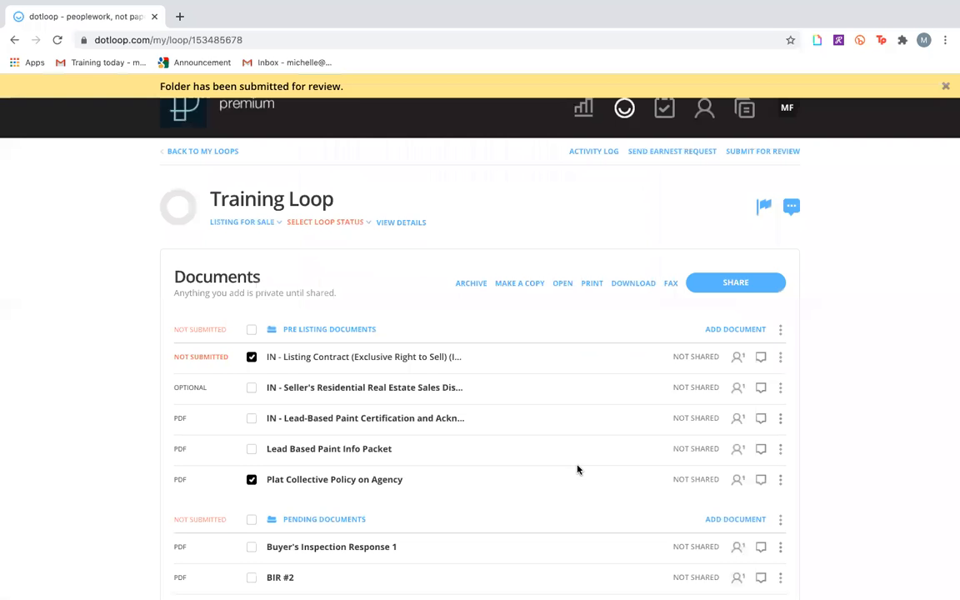
Examine the review status of the Closing Documents folder and its documents, and look over the rest of the Training Loop
{"action": "scroll", "coordinate": [578, 467], "scroll_direction": "down", "scroll_amount": 5}
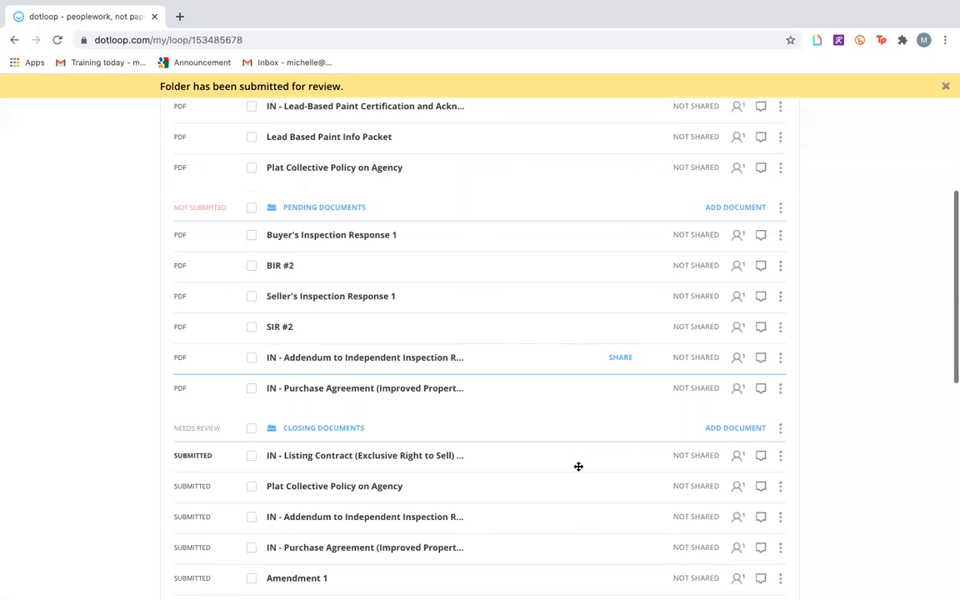
{"action": "scroll", "coordinate": [579, 467], "scroll_direction": "down", "scroll_amount": 1}
{"action": "scroll", "coordinate": [300, 429], "scroll_direction": "down", "scroll_amount": 1}
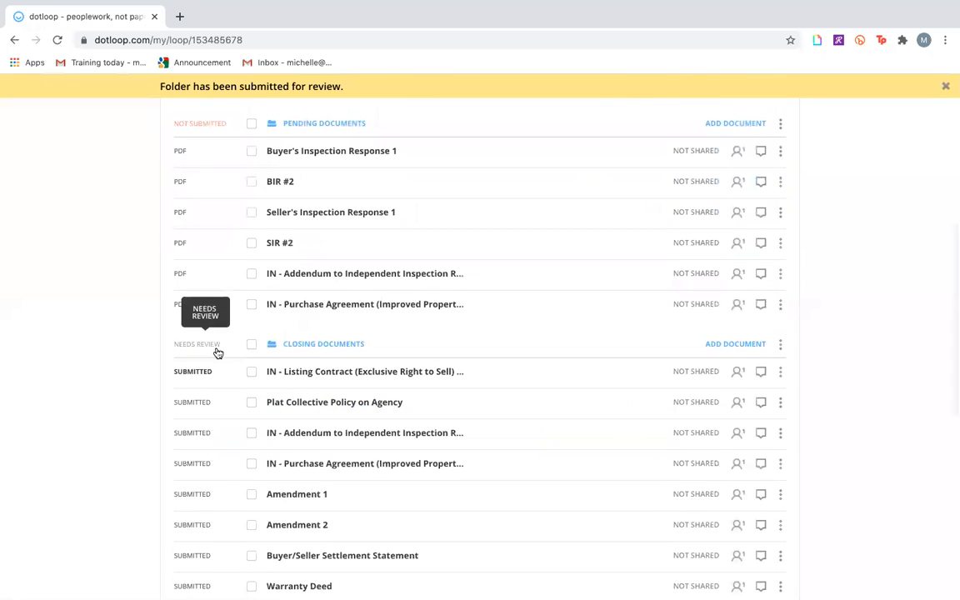
{"action": "scroll", "coordinate": [207, 435], "scroll_direction": "down", "scroll_amount": 1}
{"action": "scroll", "coordinate": [197, 526], "scroll_direction": "down", "scroll_amount": 1}
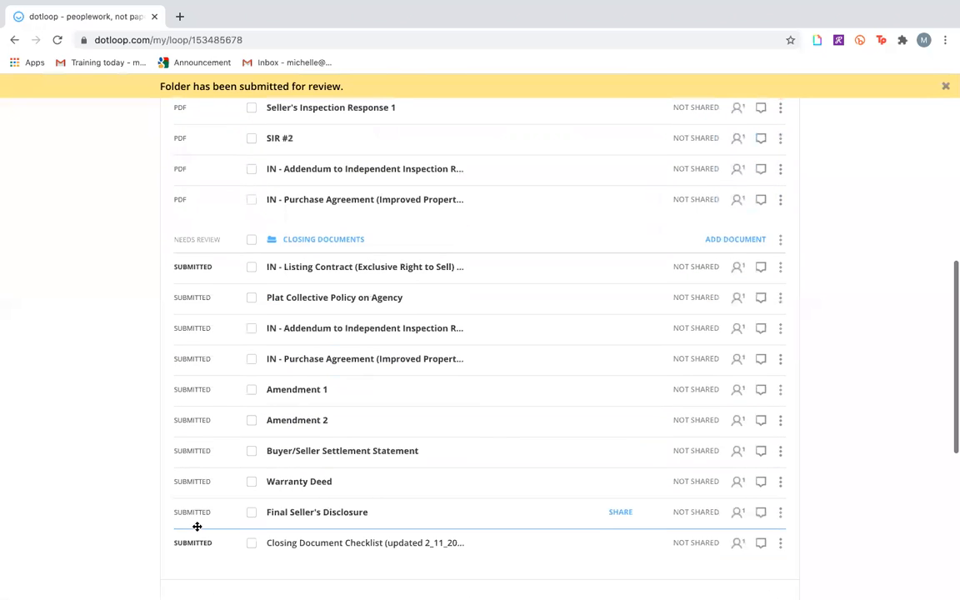
{"action": "scroll", "coordinate": [197, 526], "scroll_direction": "up", "scroll_amount": 1}
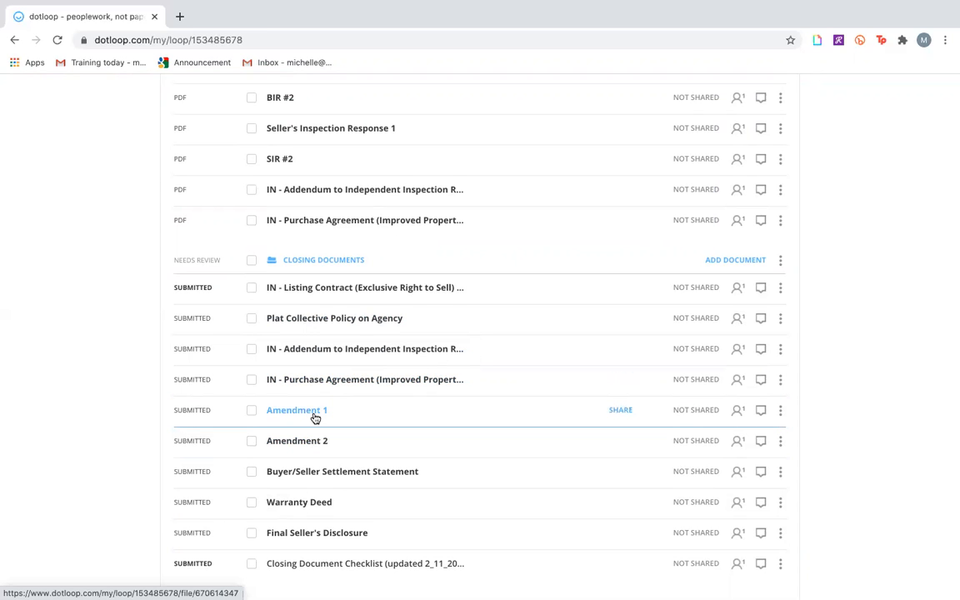
{"action": "scroll", "coordinate": [371, 379], "scroll_direction": "up", "scroll_amount": 6}
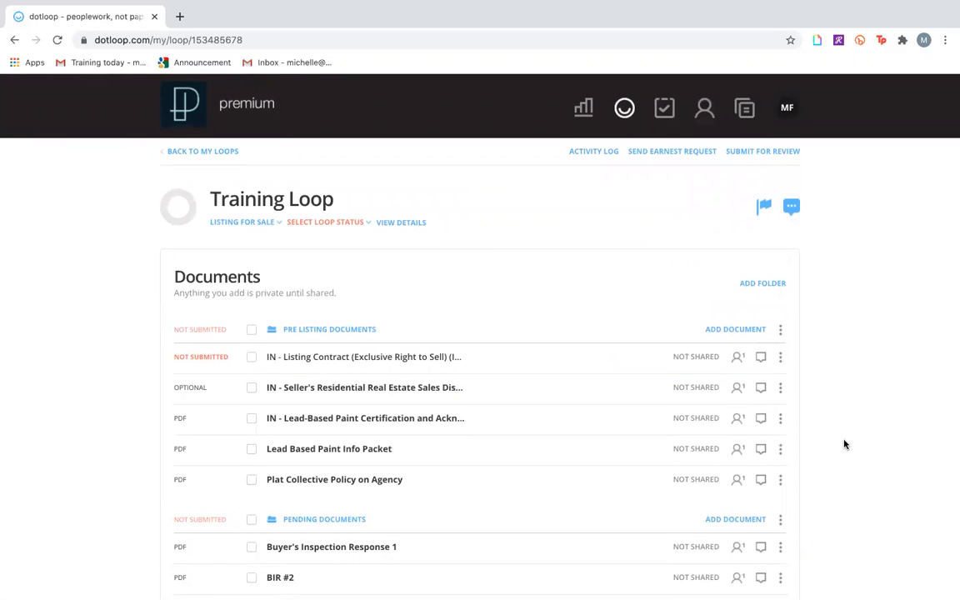
{"action": "scroll", "coordinate": [844, 444], "scroll_direction": "down", "scroll_amount": 5}
{"action": "scroll", "coordinate": [844, 445], "scroll_direction": "down", "scroll_amount": 2}
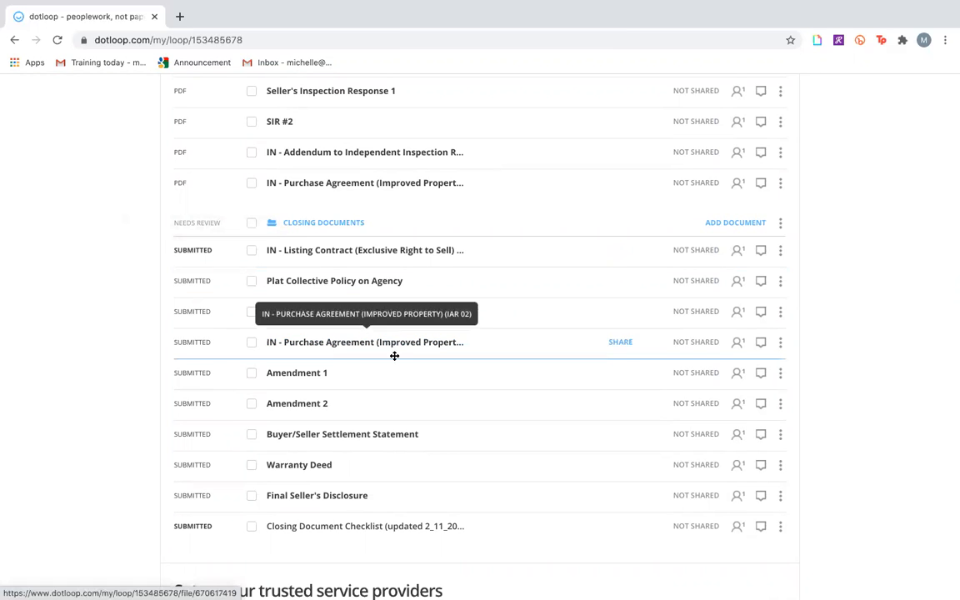
{"action": "scroll", "coordinate": [410, 358], "scroll_direction": "up", "scroll_amount": 7}
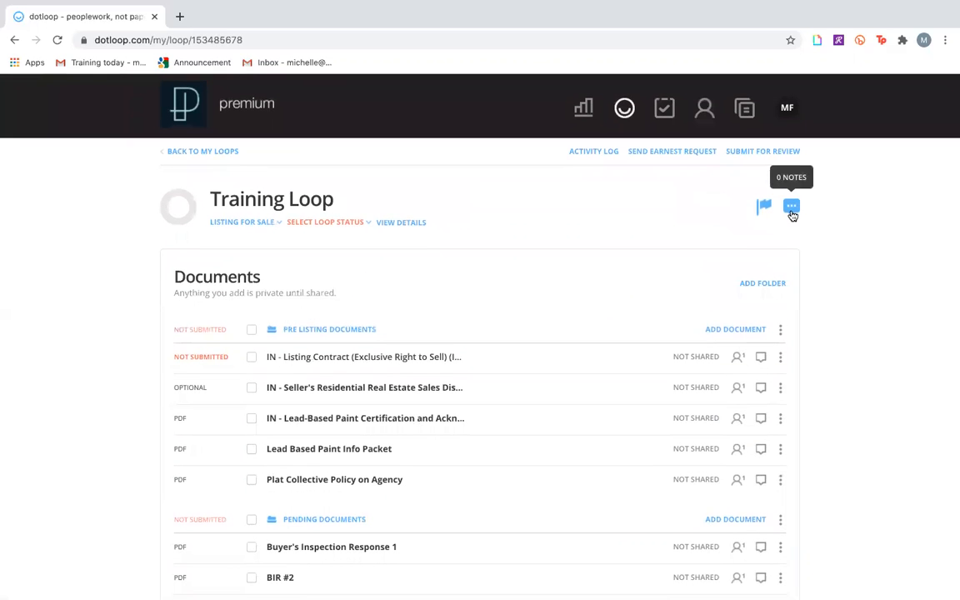
{"action": "scroll", "coordinate": [890, 434], "scroll_direction": "down", "scroll_amount": 6}
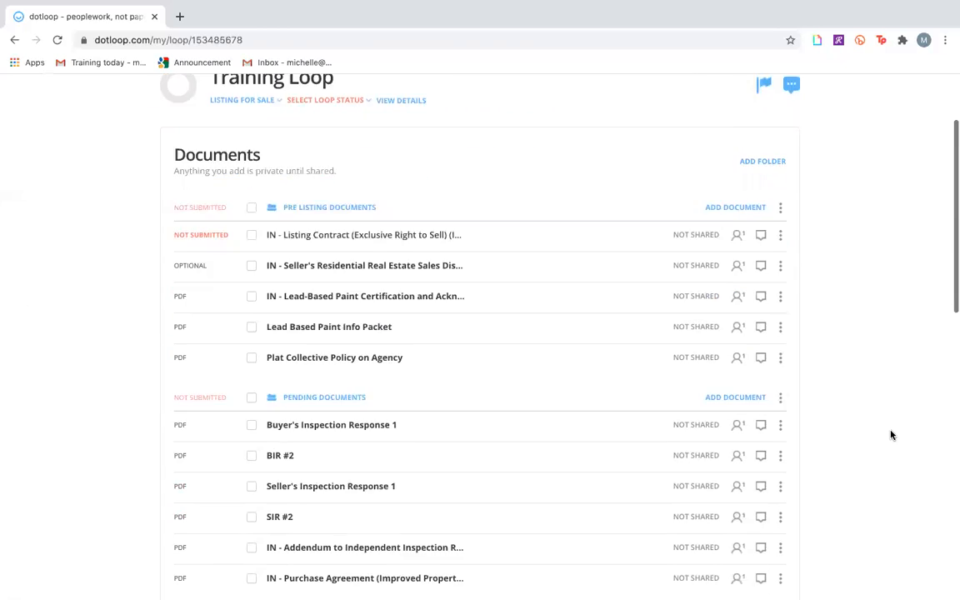
{"action": "scroll", "coordinate": [890, 434], "scroll_direction": "down", "scroll_amount": 1}
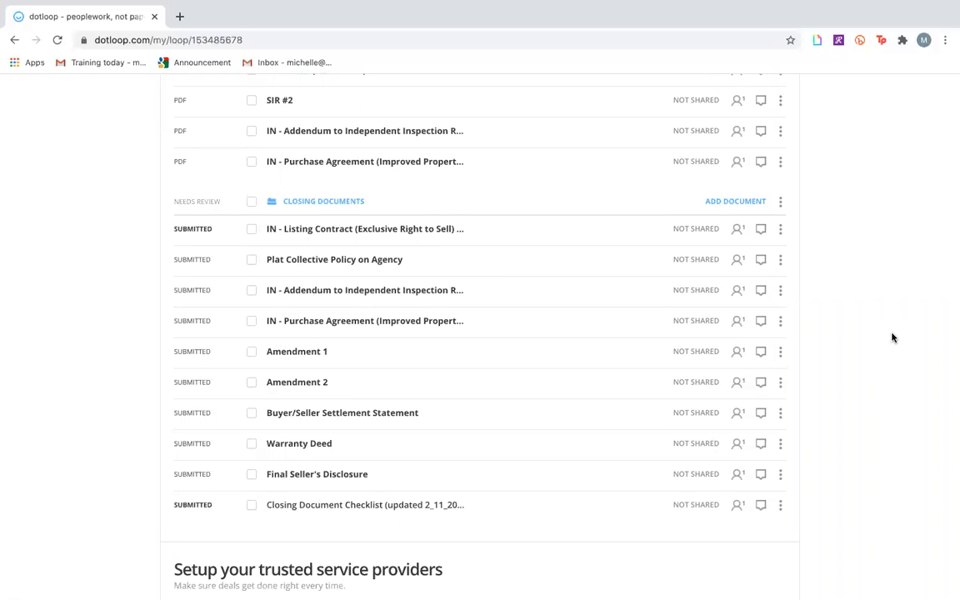
Submit the Closing Documents folder for review again and check the submission status of its documents
{"action": "scroll", "coordinate": [891, 332], "scroll_direction": "up", "scroll_amount": 10}
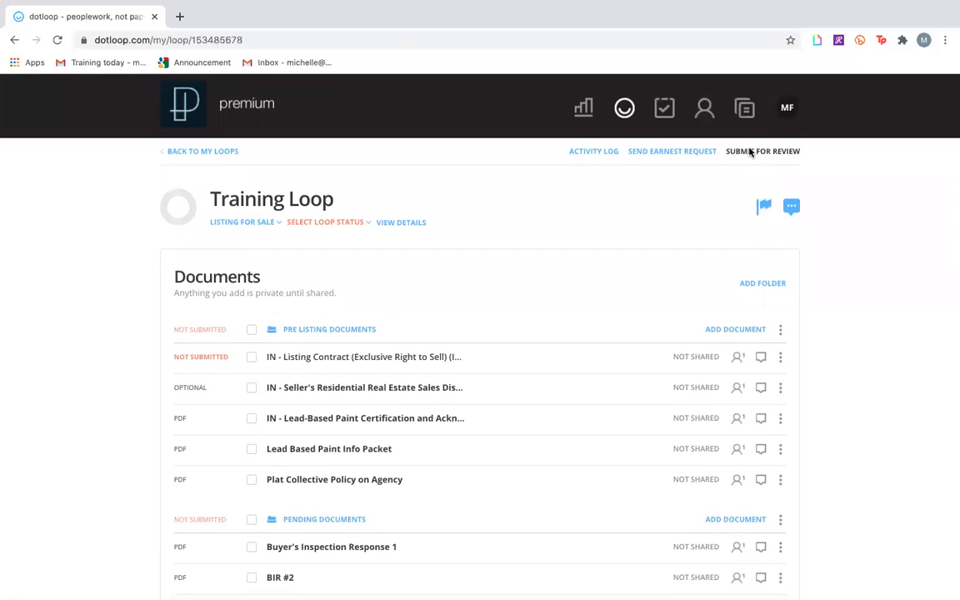
{"action": "left_click", "coordinate": [749, 151]}
{"action": "left_click", "coordinate": [322, 346]}
{"action": "left_click", "coordinate": [590, 463]}
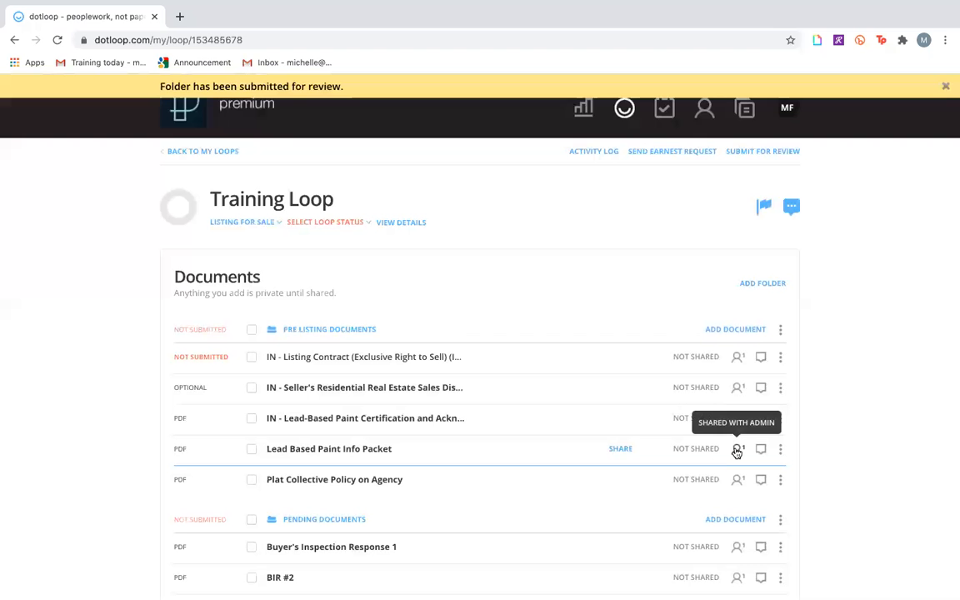
{"action": "scroll", "coordinate": [737, 452], "scroll_direction": "down", "scroll_amount": 5}
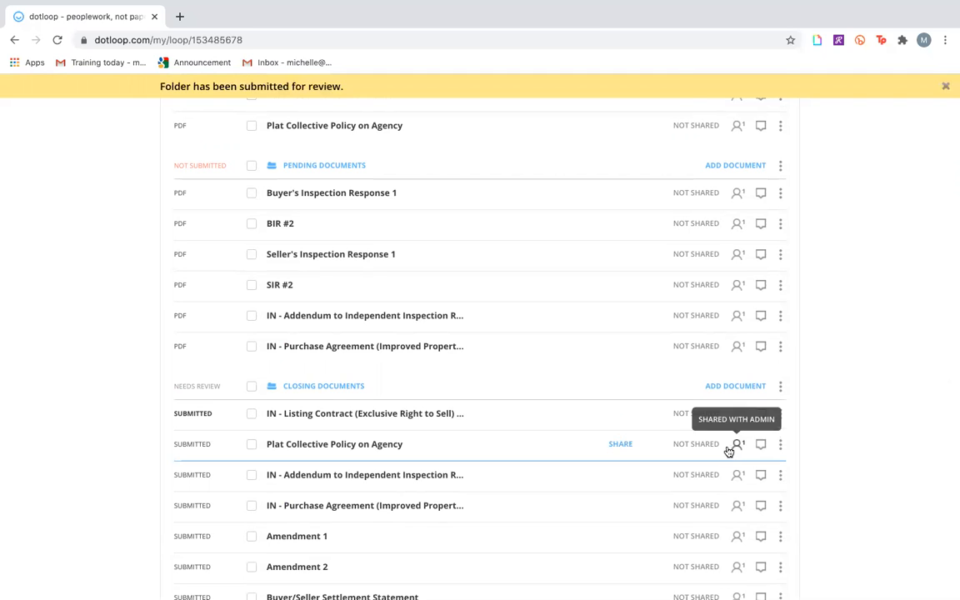
{"action": "scroll", "coordinate": [142, 417], "scroll_direction": "down", "scroll_amount": 1}
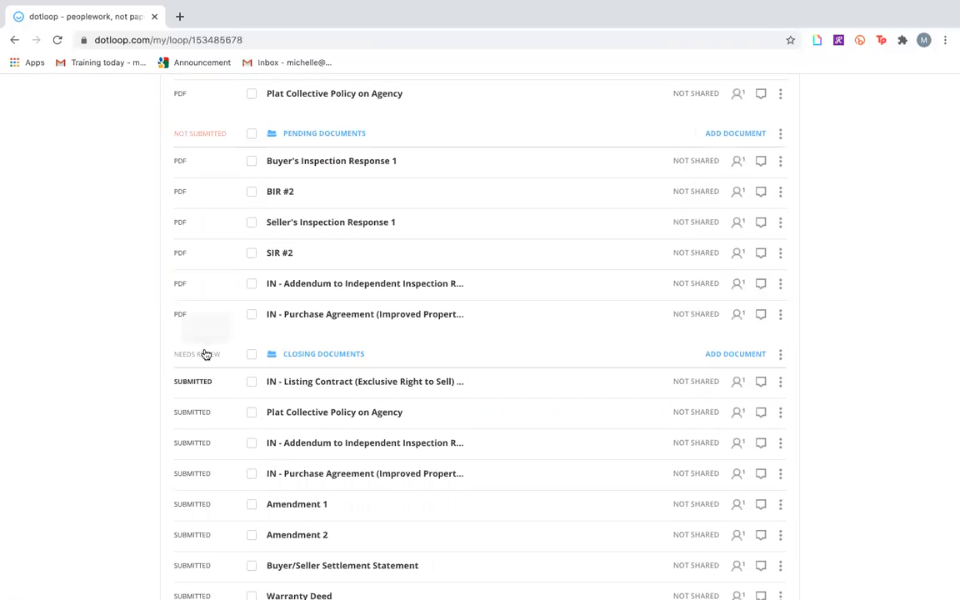